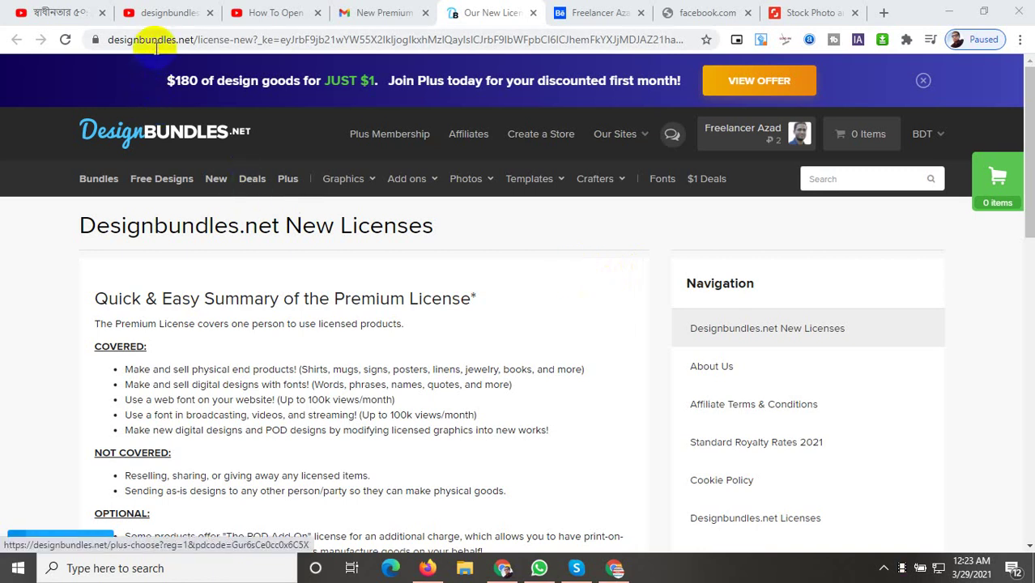
# Review the Premium License summary, then go to the Create a Store page.
pyautogui.scroll(-1, 377, 354)
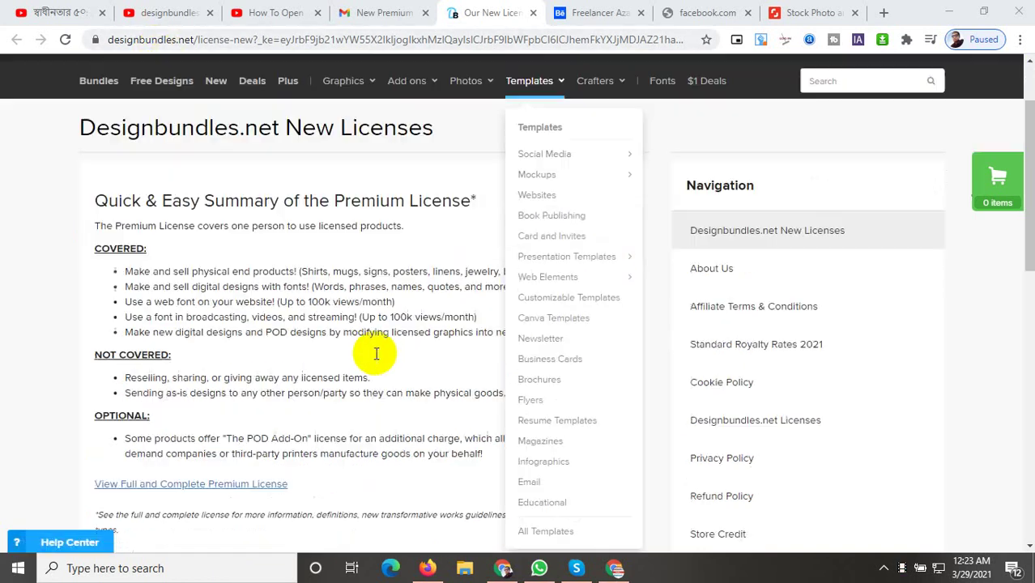
pyautogui.scroll(-5, 356, 373)
pyautogui.scroll(-3, 320, 385)
pyautogui.scroll(-1, 327, 381)
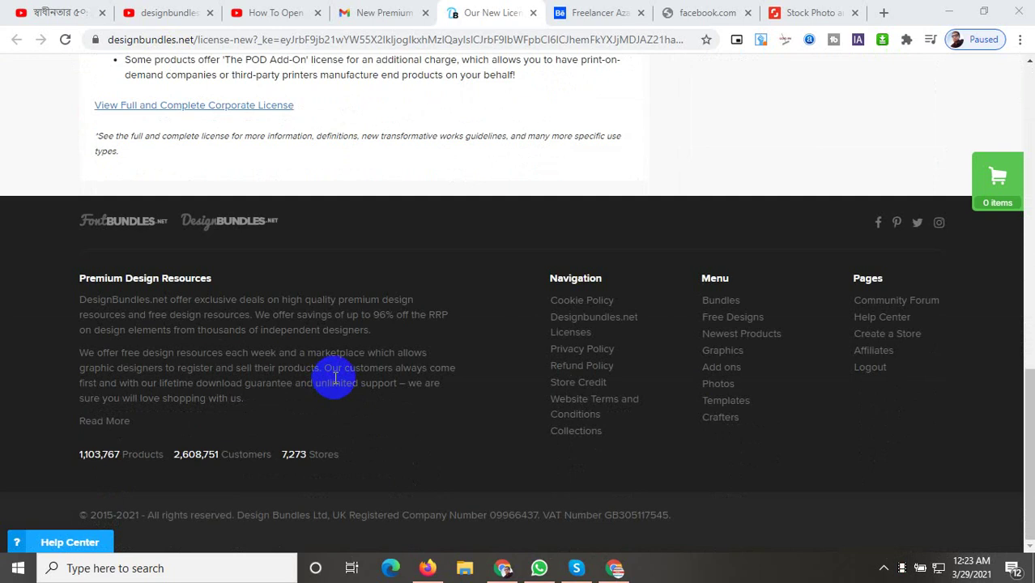
pyautogui.scroll(1, 335, 378)
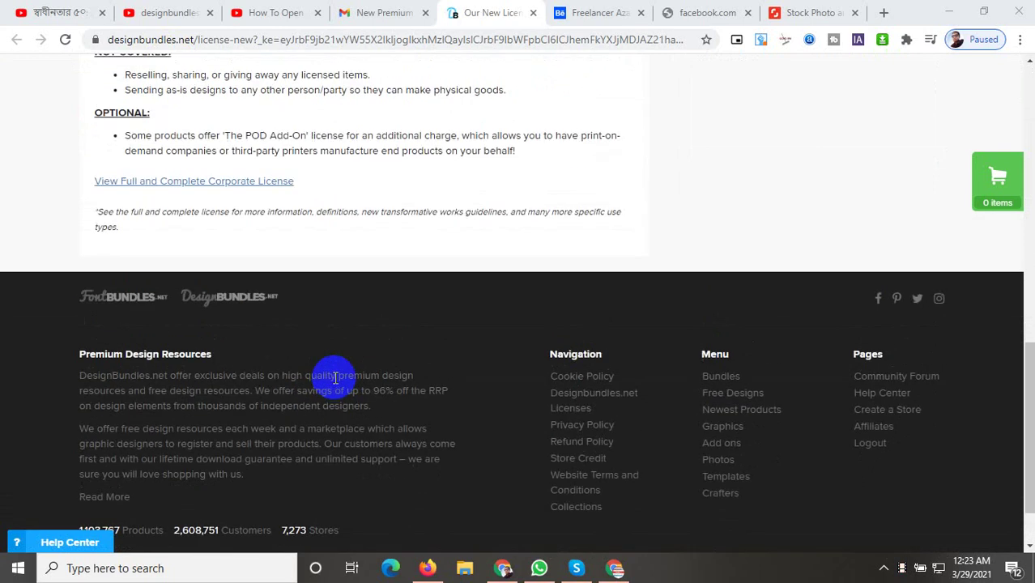
pyautogui.scroll(6, 335, 379)
pyautogui.scroll(5, 335, 378)
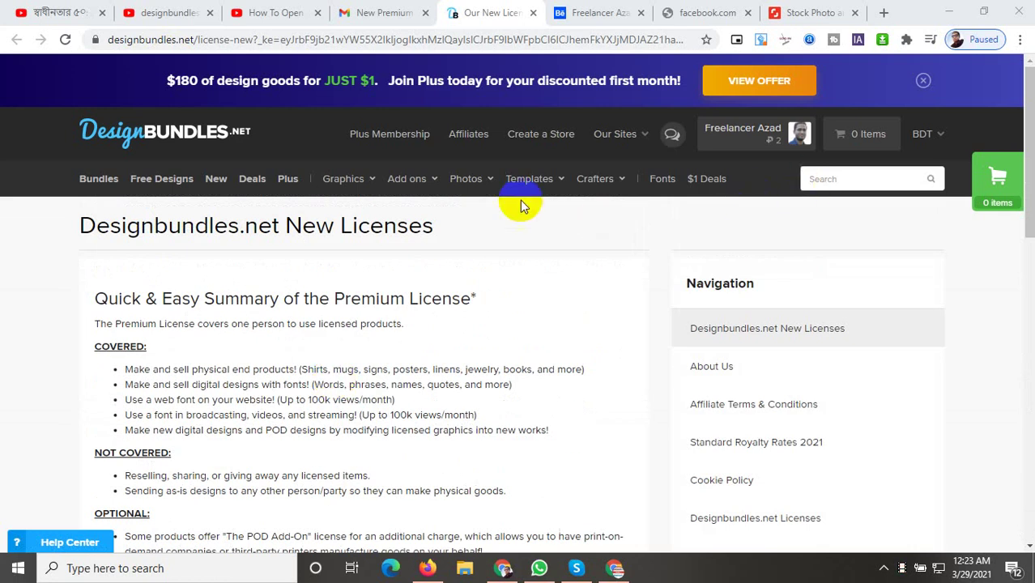
pyautogui.click(545, 137)
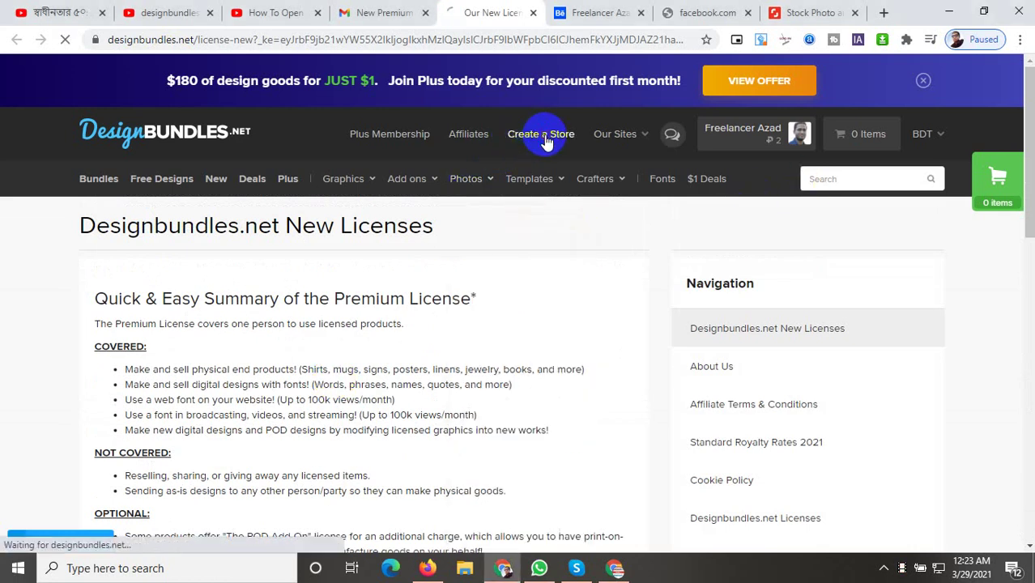
# Start a new store with 'Open a Store Now' and put the cursor in Your Store Name.
pyautogui.click(797, 138)
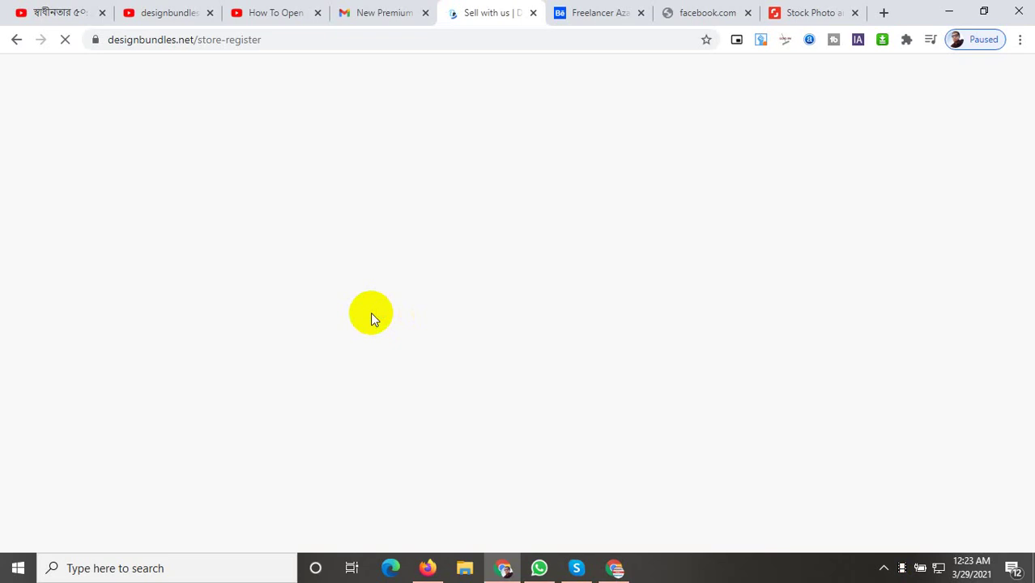
pyautogui.scroll(-2, 324, 320)
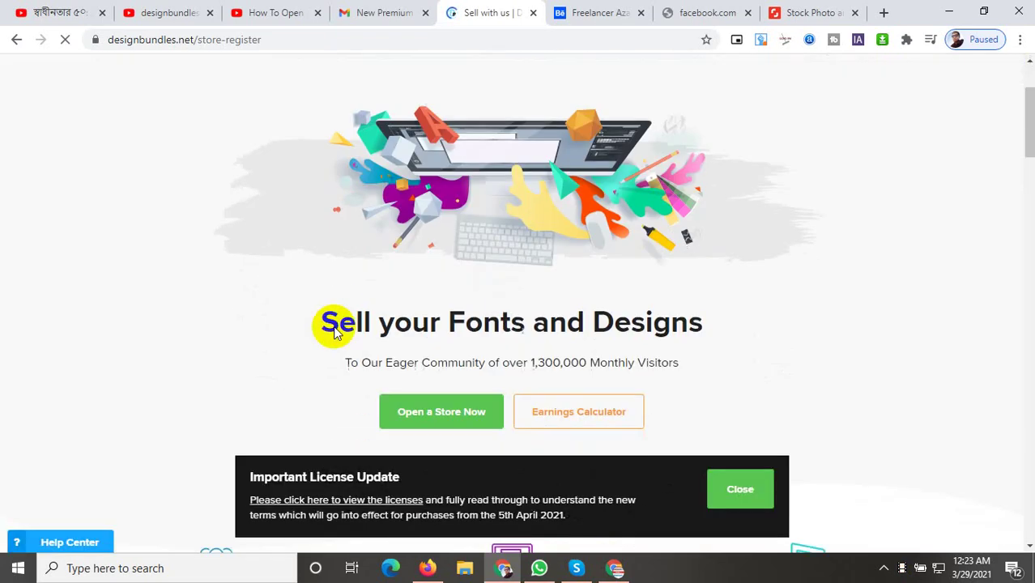
pyautogui.scroll(-1, 481, 370)
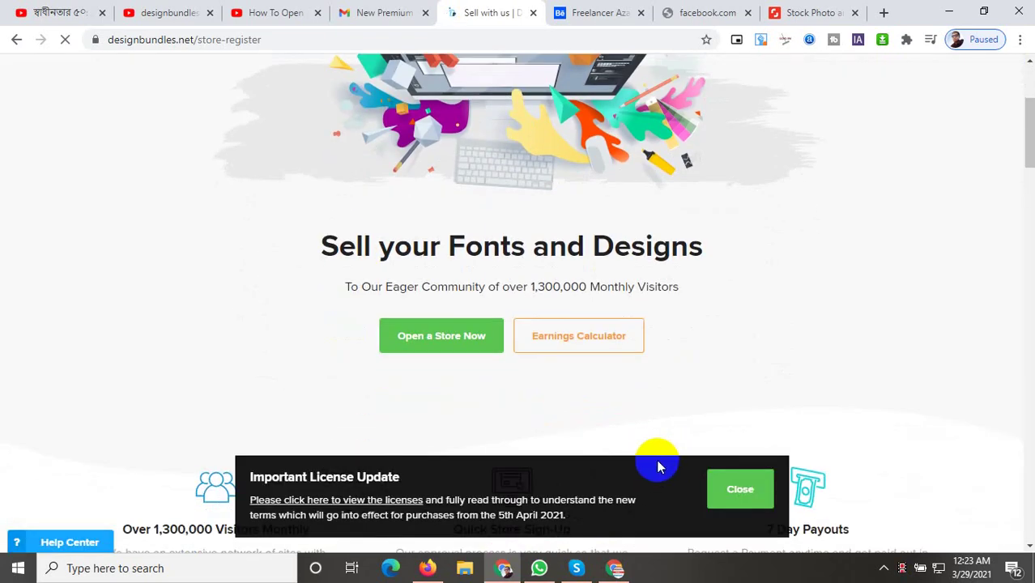
pyautogui.click(436, 338)
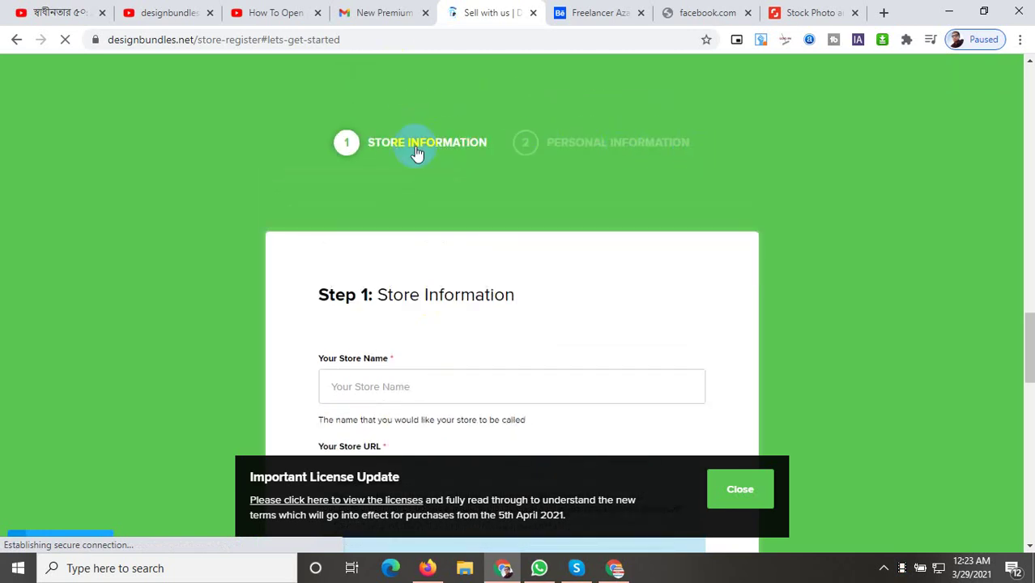
pyautogui.scroll(-2, 404, 187)
pyautogui.click(375, 233)
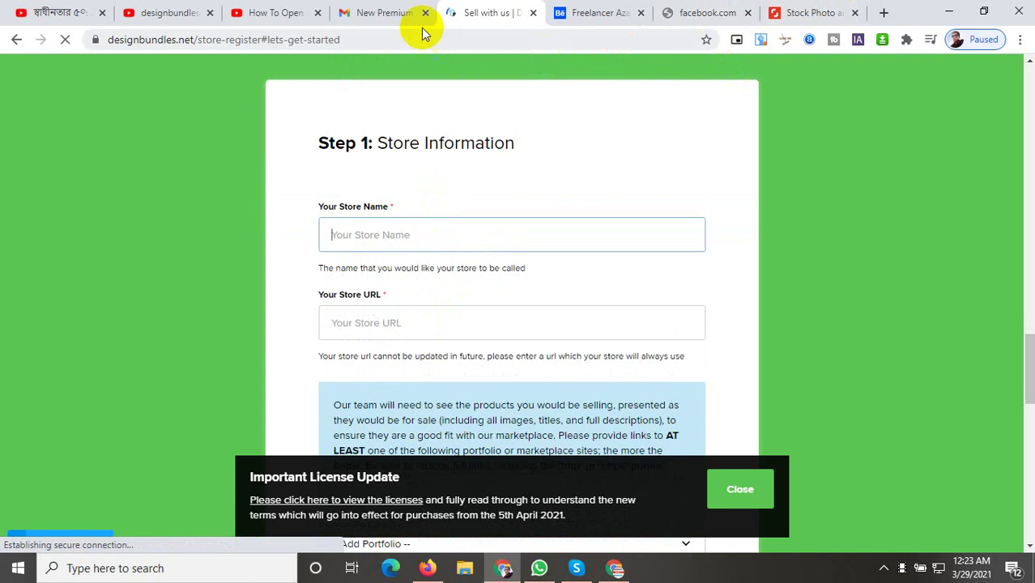
# Search Google for 'azadservices' and copy the name from the results.
pyautogui.click(394, 9)
pyautogui.click(372, 40)
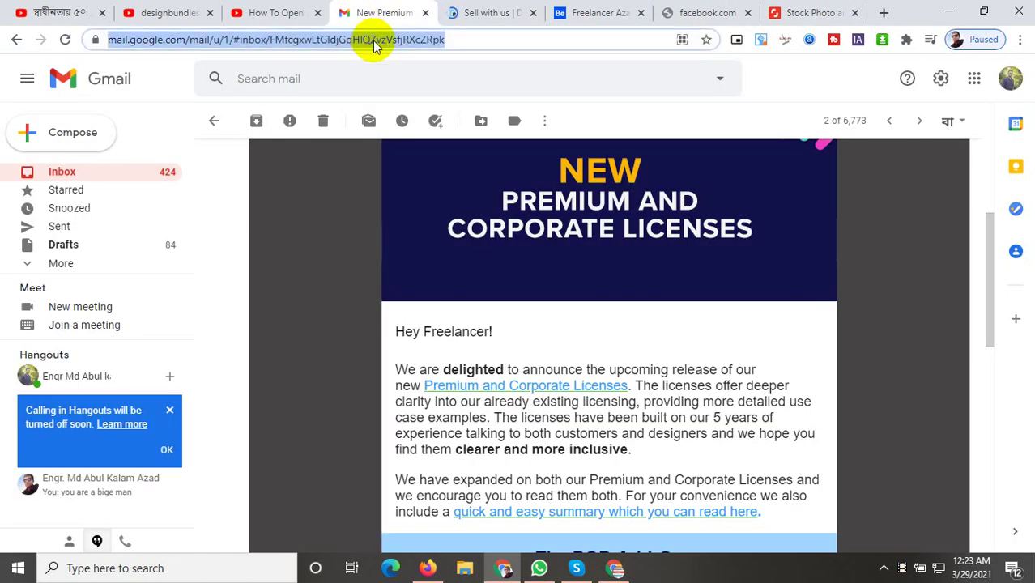
pyautogui.write('azad')
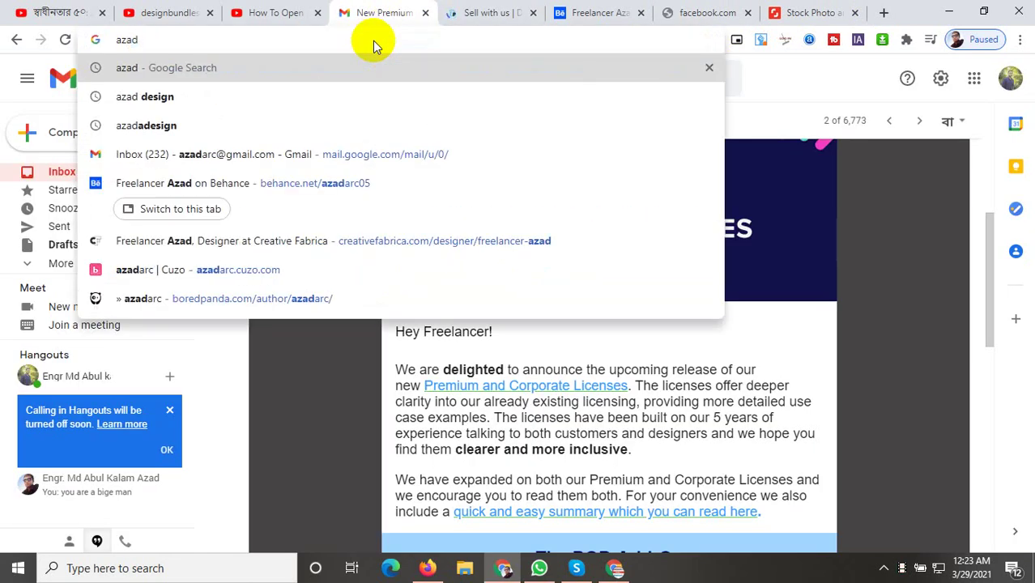
pyautogui.write('ser')
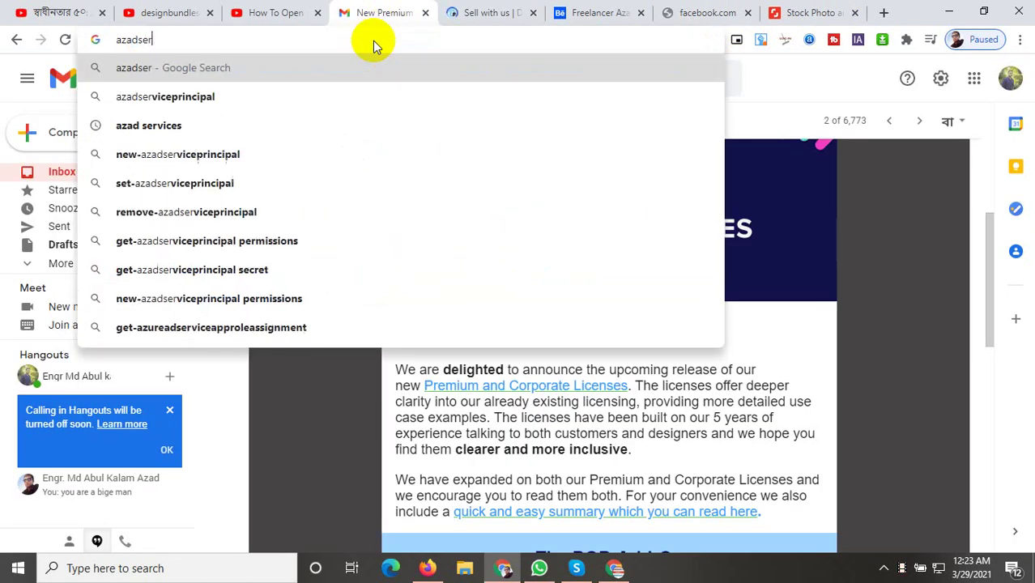
pyautogui.write('vice')
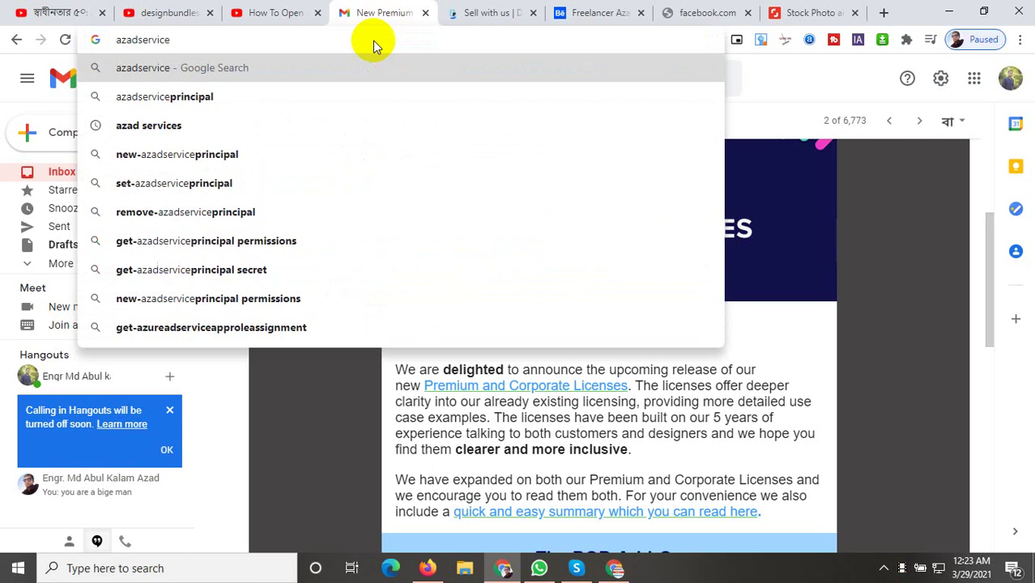
pyautogui.write('s')
pyautogui.click(169, 96)
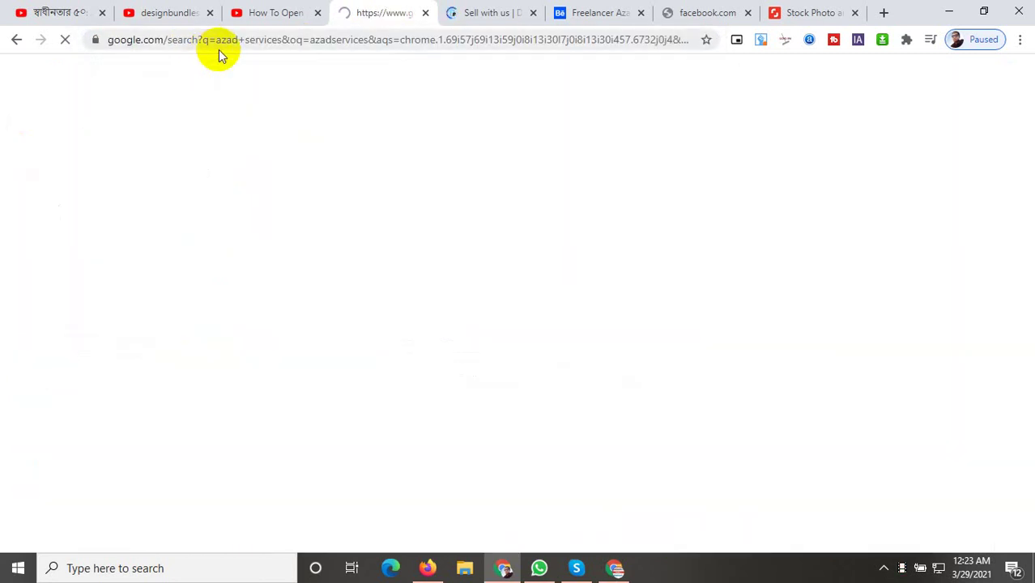
pyautogui.moveTo(254, 90); pyautogui.dragTo(123, 111)
pyautogui.hotkey('ctrl', 'c')
# Paste 'azadservices' into Your Store Name so the store URL fills in.
pyautogui.click(583, 12)
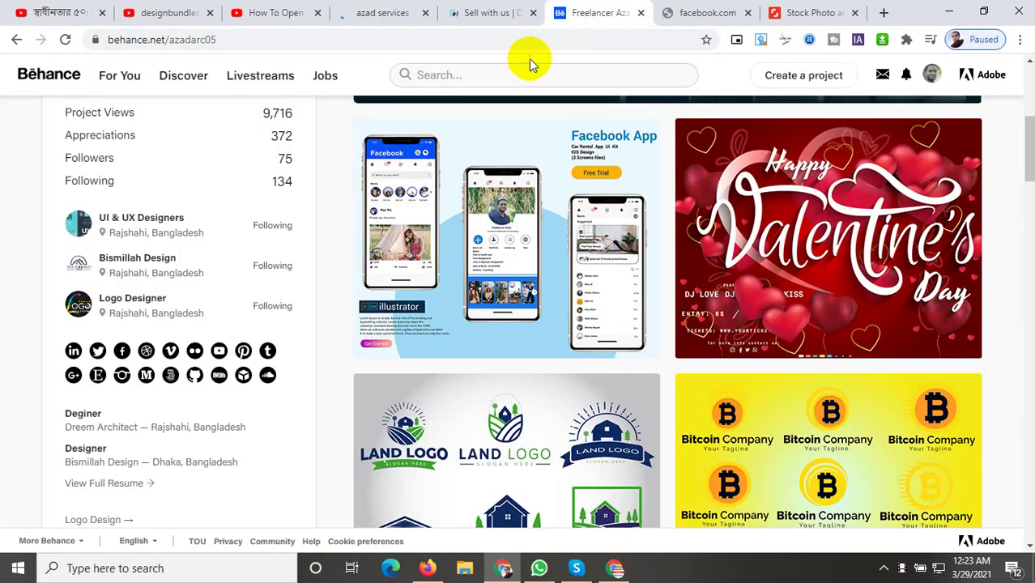
pyautogui.click(486, 13)
pyautogui.click(431, 232)
pyautogui.hotkey('ctrl', 'v')
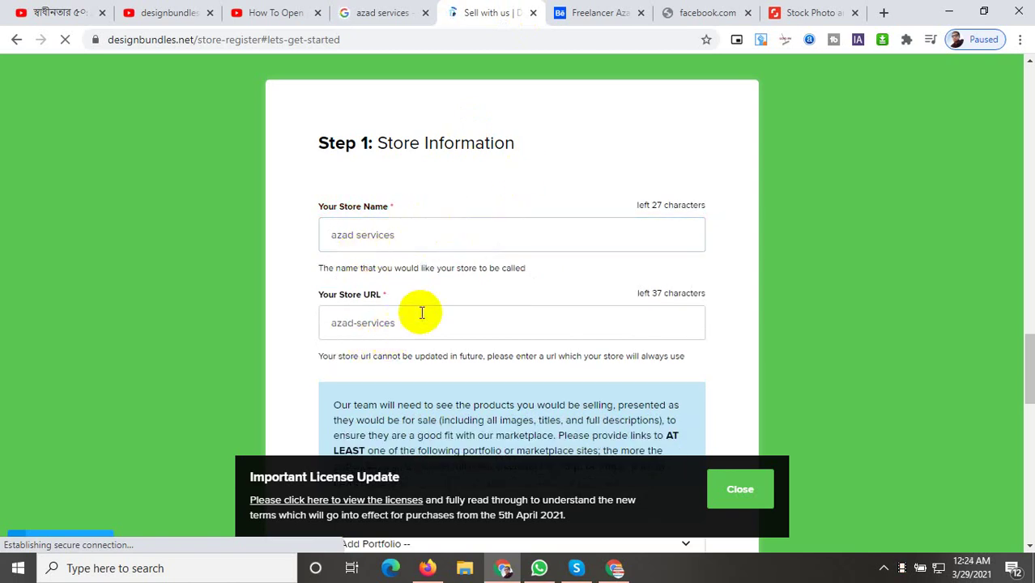
# Pick Creative Market Portfolio as the portfolio type and select its label text.
pyautogui.scroll(-2, 421, 312)
pyautogui.scroll(-1, 468, 312)
pyautogui.scroll(-1, 658, 312)
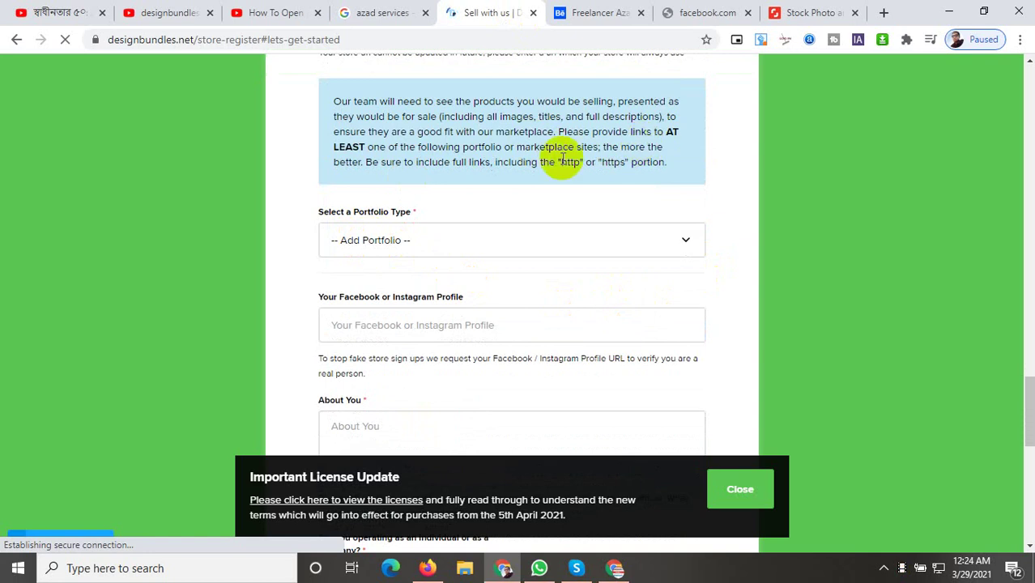
pyautogui.click(405, 241)
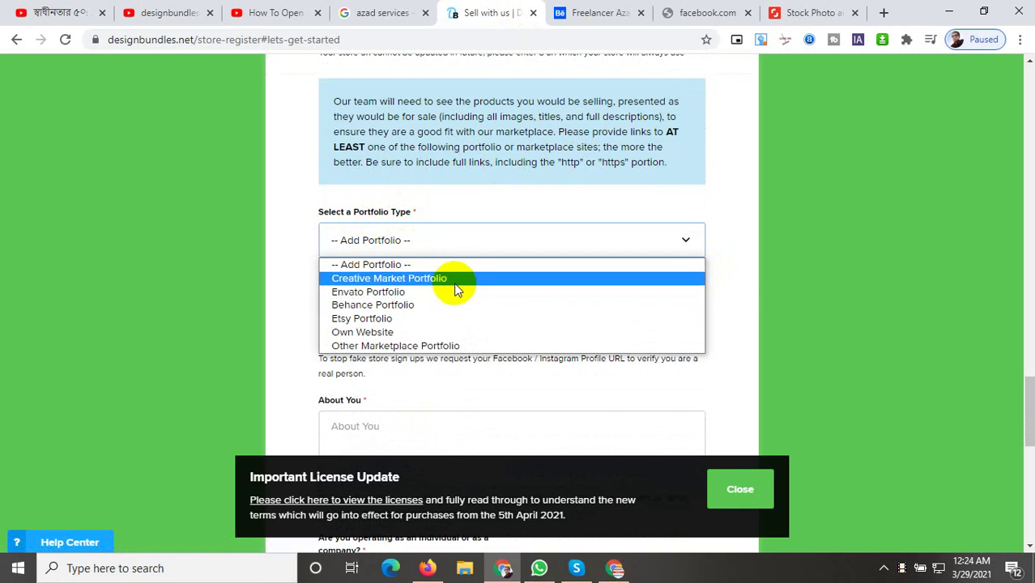
pyautogui.click(455, 283)
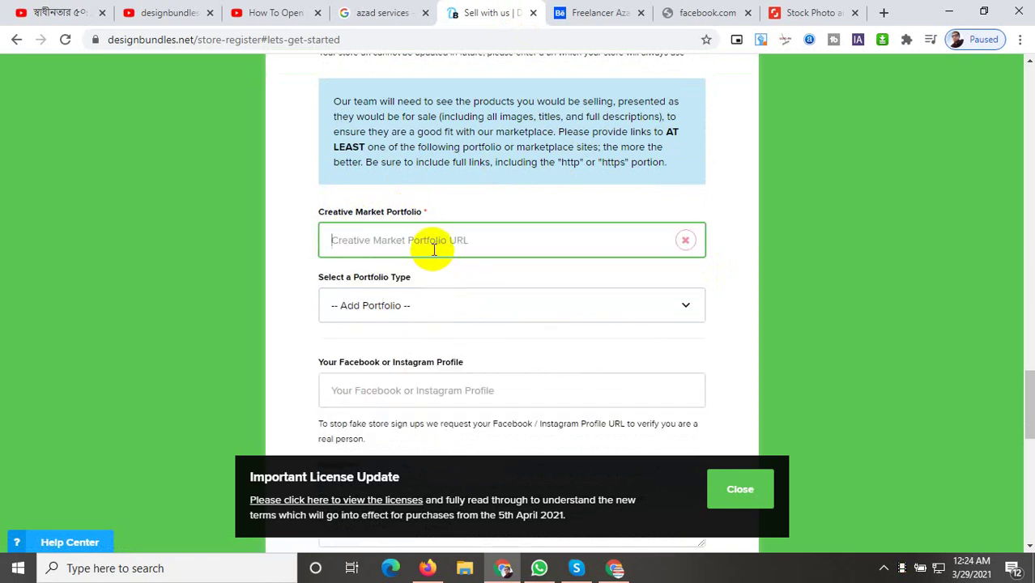
pyautogui.moveTo(317, 213); pyautogui.dragTo(417, 212)
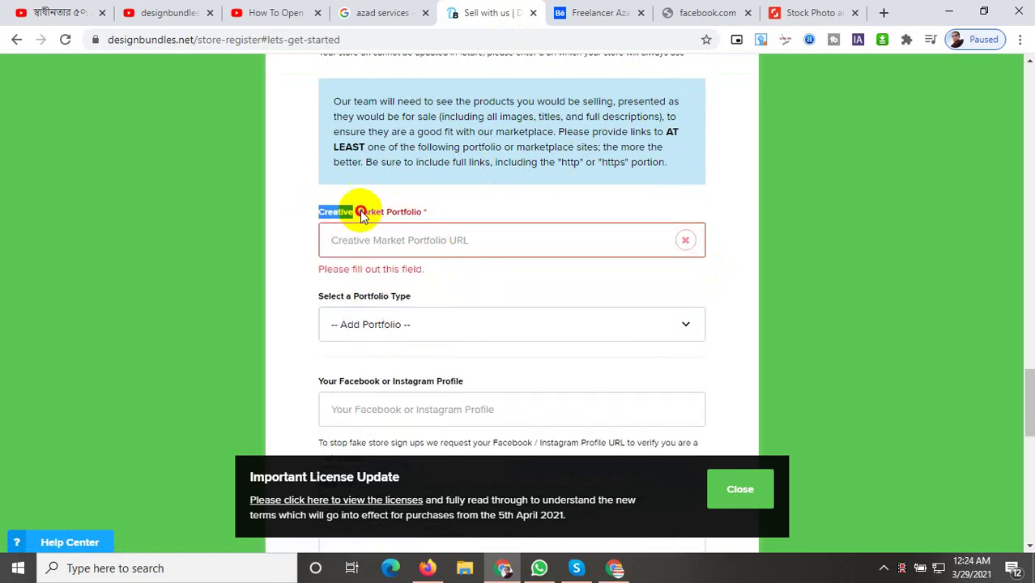
# Google 'Creative Market Portfolio' and view the first result in a new tab.
pyautogui.rightClick(404, 213)
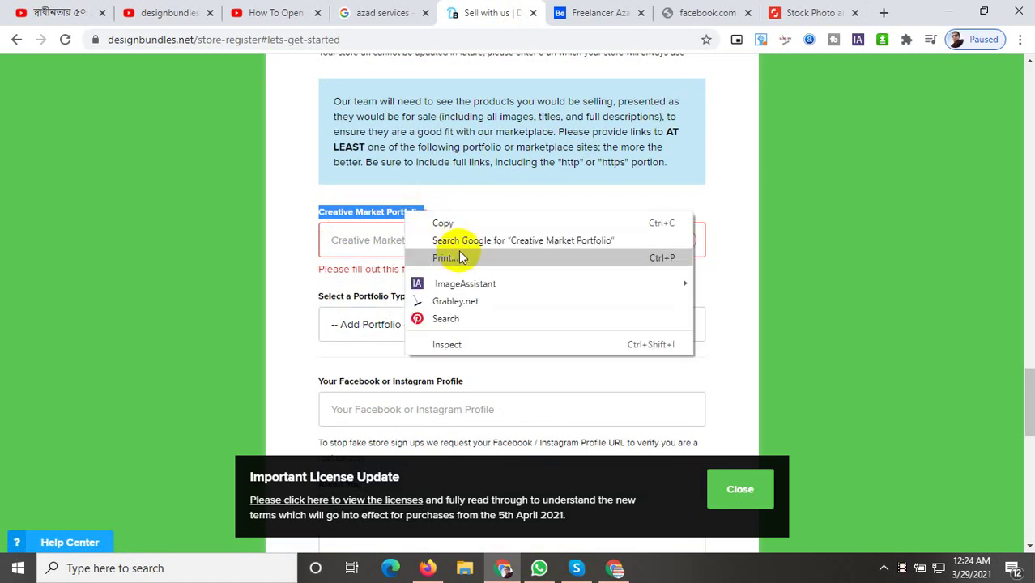
pyautogui.click(458, 241)
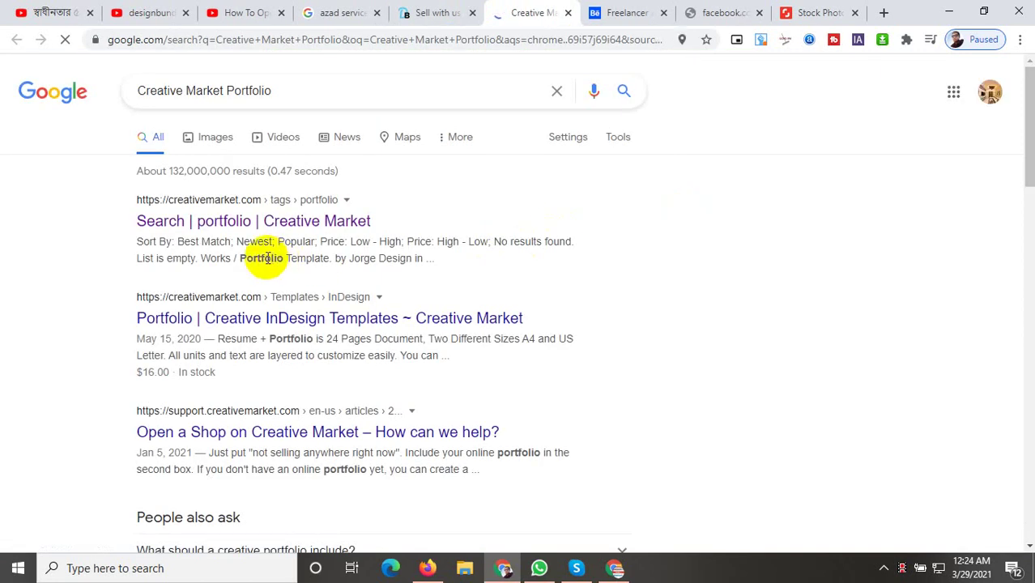
pyautogui.middleClick(246, 227)
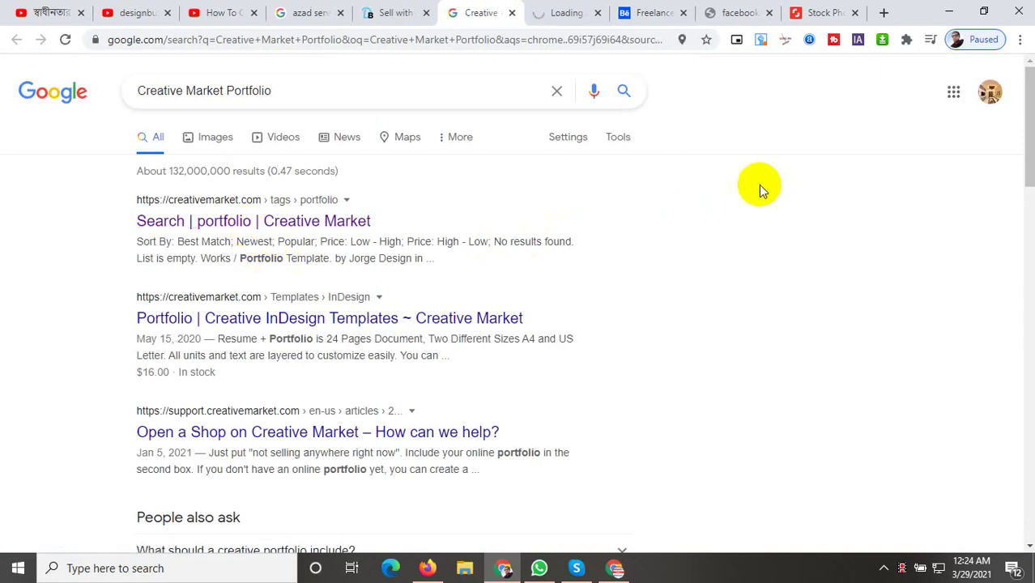
pyautogui.click(566, 12)
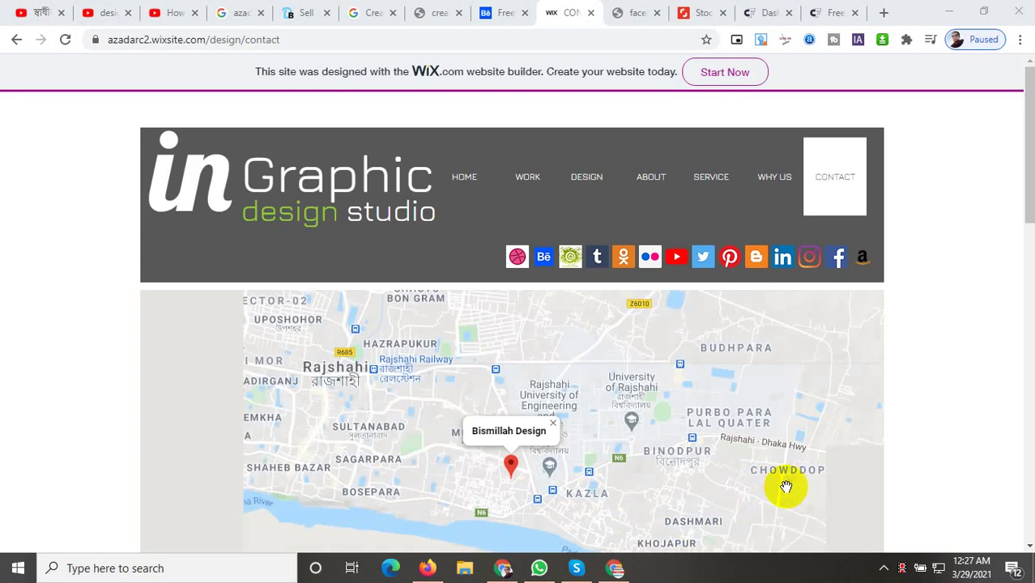
# Select pitch sentences on the Wix contact page, ending with the real estate logos line.
pyautogui.scroll(-5, 465, 391)
pyautogui.scroll(-3, 465, 391)
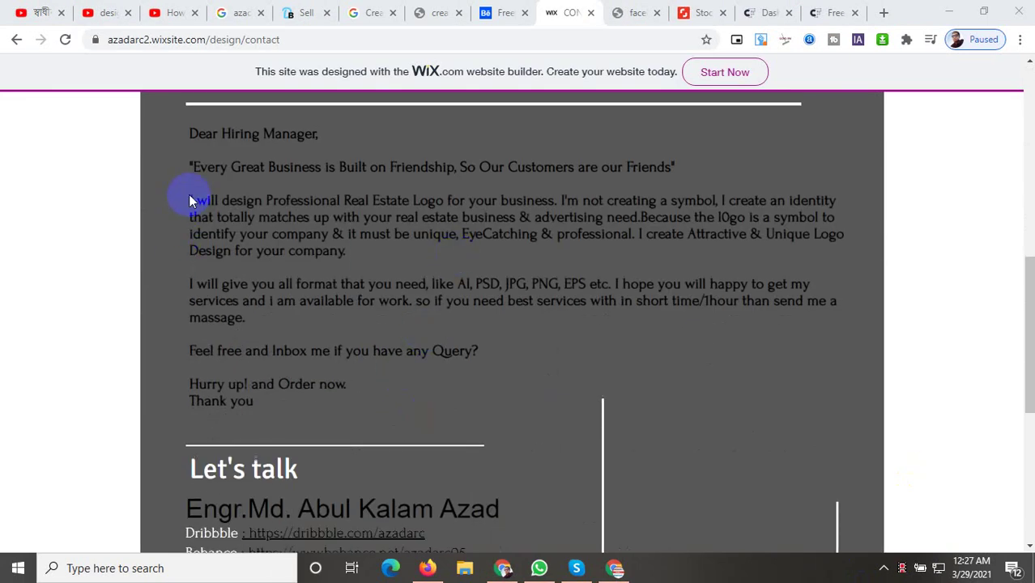
pyautogui.moveTo(191, 201); pyautogui.dragTo(706, 207)
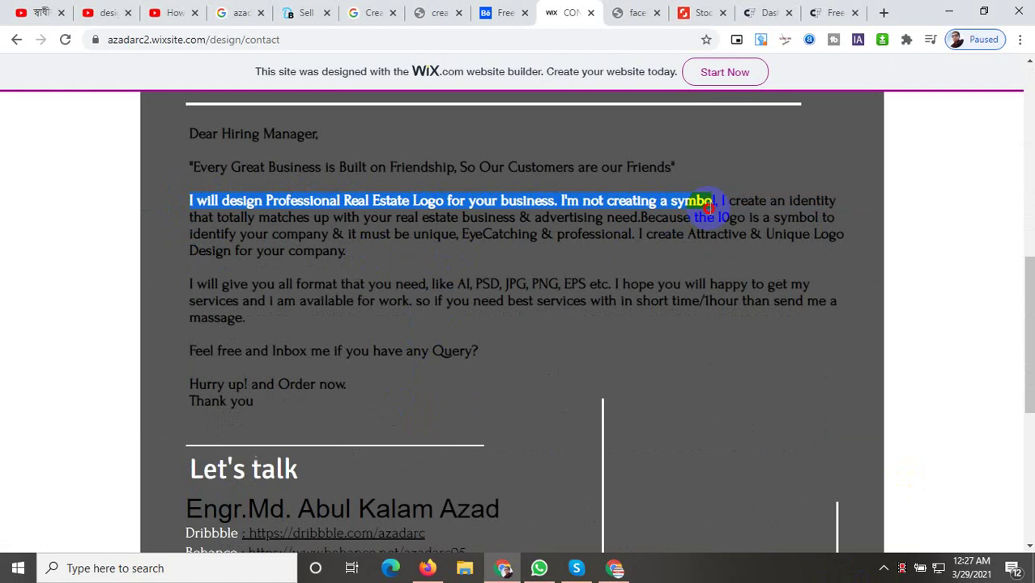
pyautogui.click(184, 208)
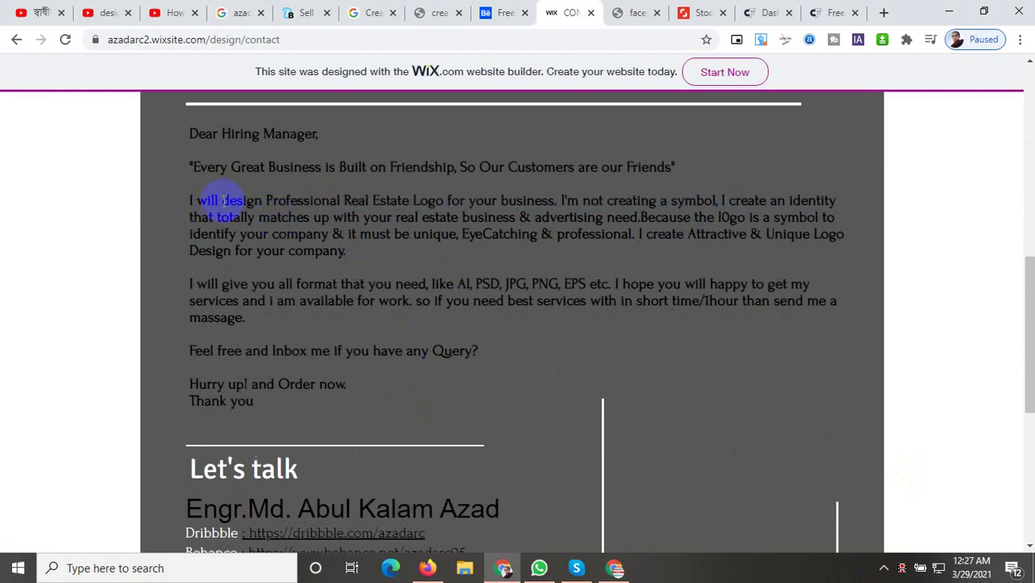
pyautogui.moveTo(227, 198); pyautogui.dragTo(224, 201)
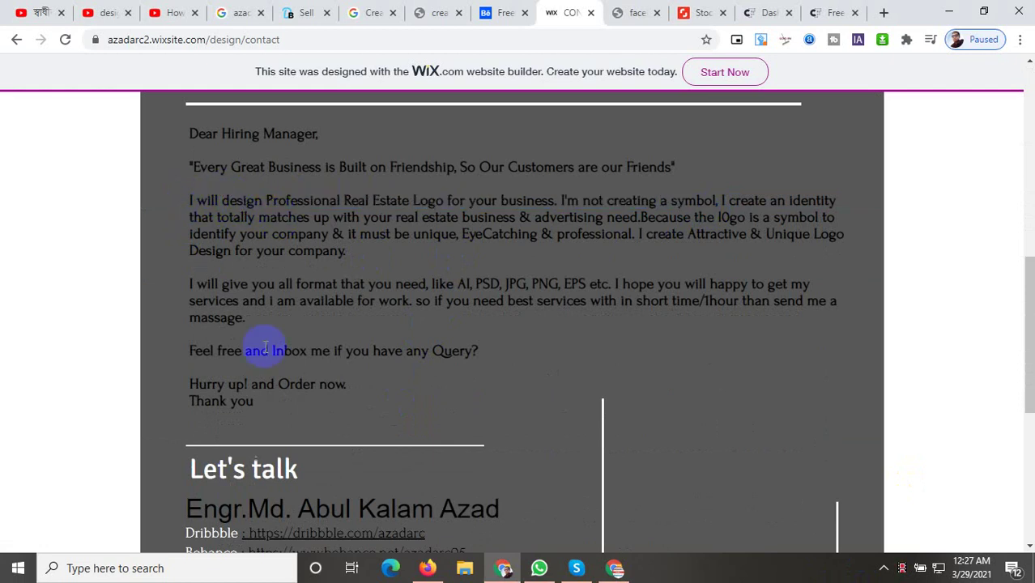
pyautogui.scroll(-2, 265, 365)
pyautogui.scroll(3, 268, 365)
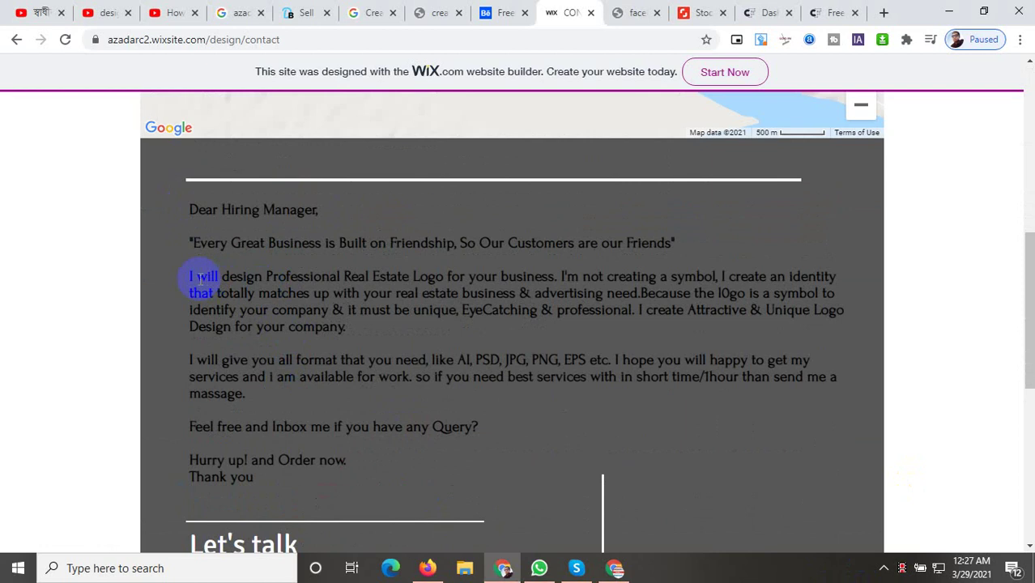
pyautogui.moveTo(191, 276); pyautogui.dragTo(600, 276)
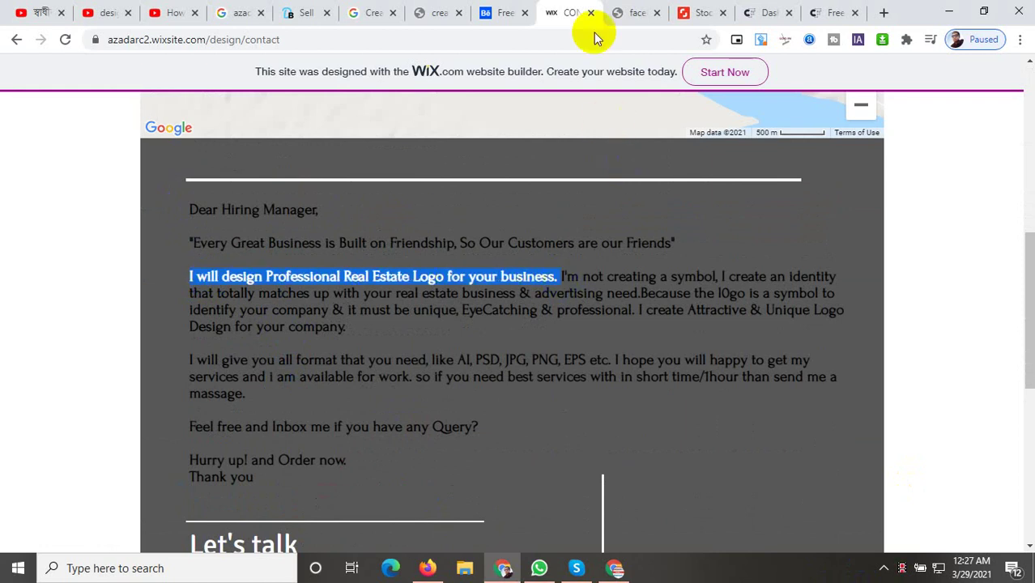
# Copy the Behance bio about logo design and 7 years experience into About You.
pyautogui.click(495, 12)
pyautogui.click(257, 415)
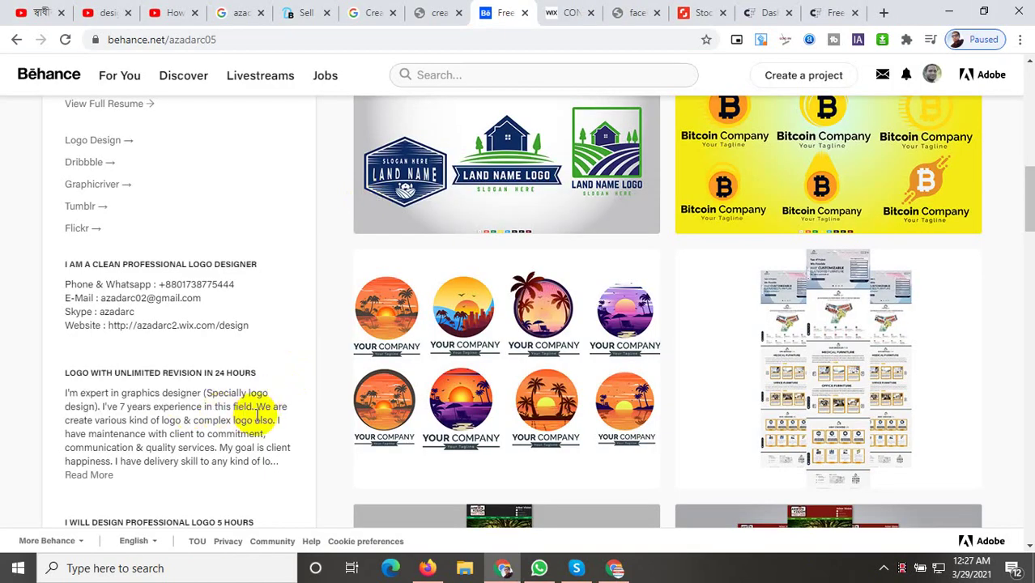
pyautogui.moveTo(202, 407); pyautogui.dragTo(48, 390)
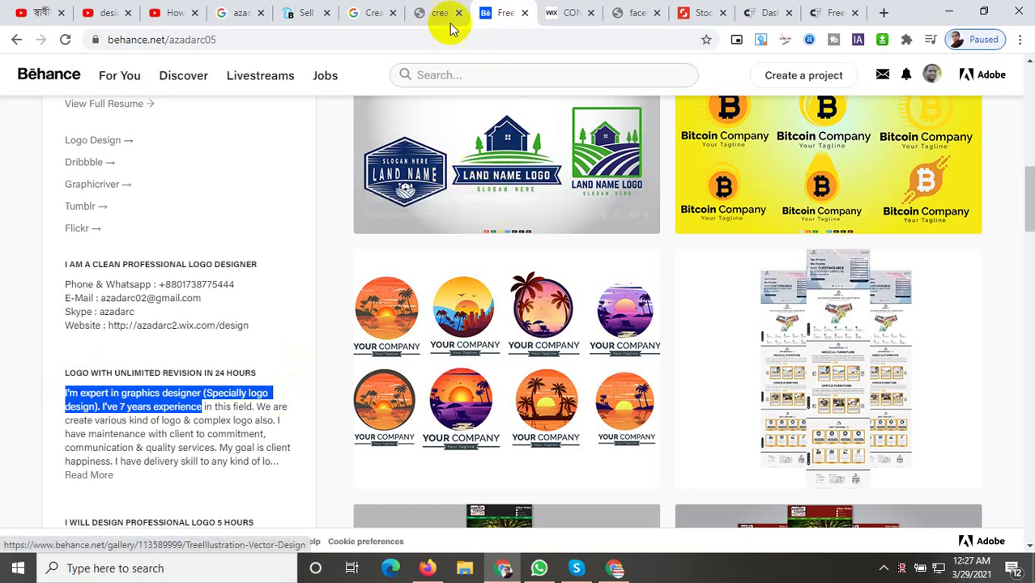
pyautogui.click(307, 12)
pyautogui.hotkey('ctrl', 'v')
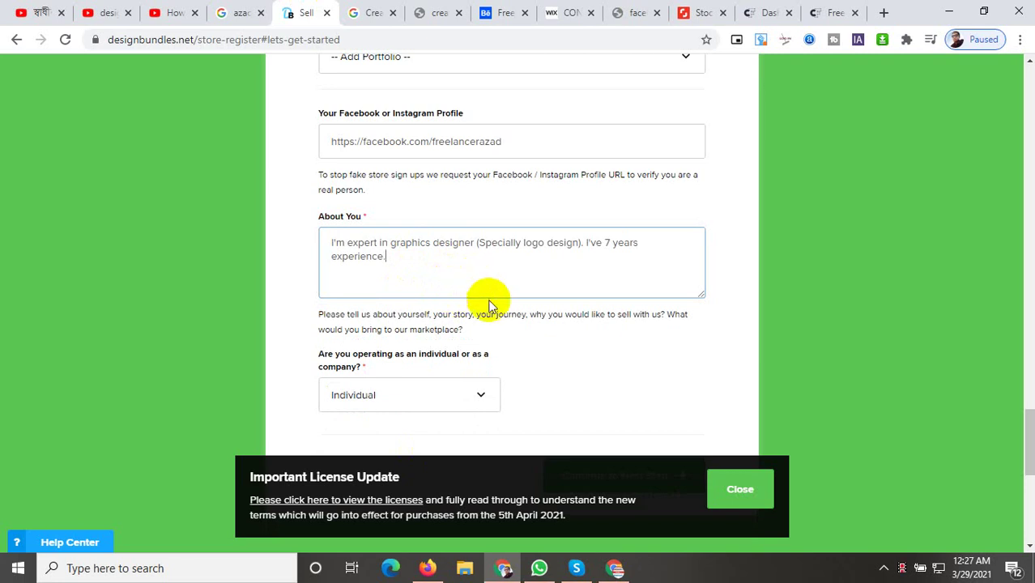
# Change the About You experience from 7 to 10 years and continue to Step 2.
pyautogui.scroll(-2, 464, 306)
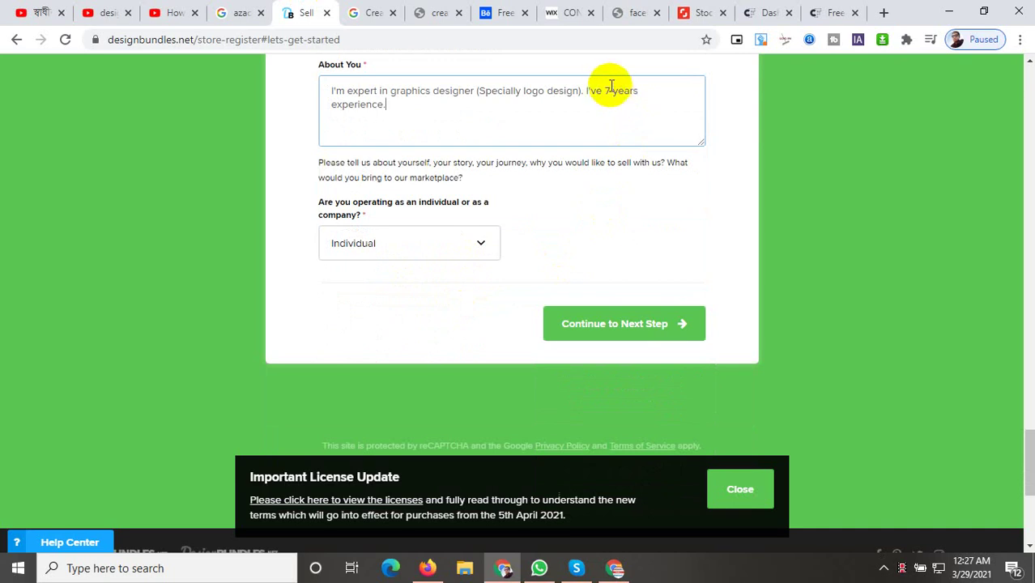
pyautogui.write('10')
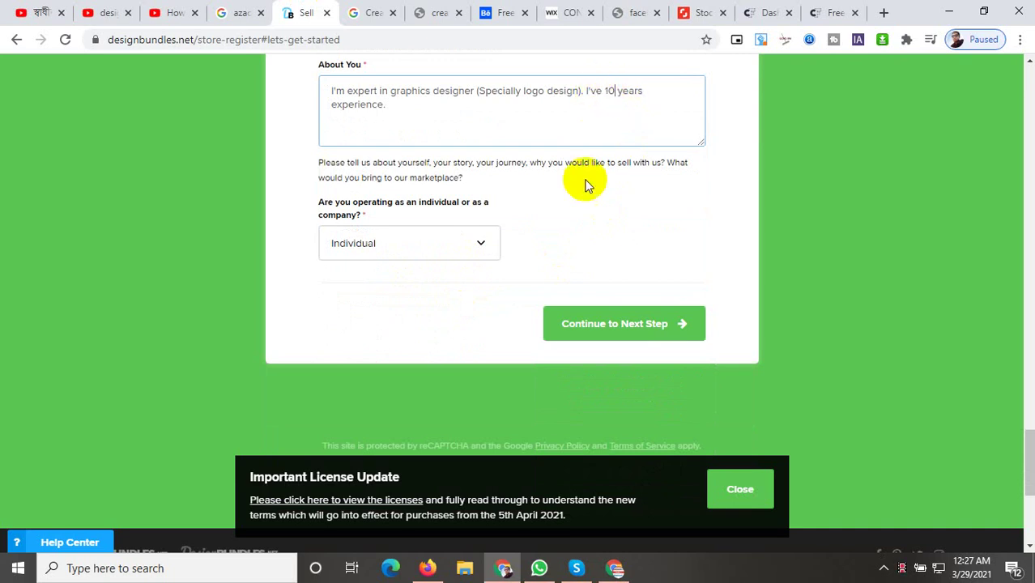
pyautogui.click(619, 327)
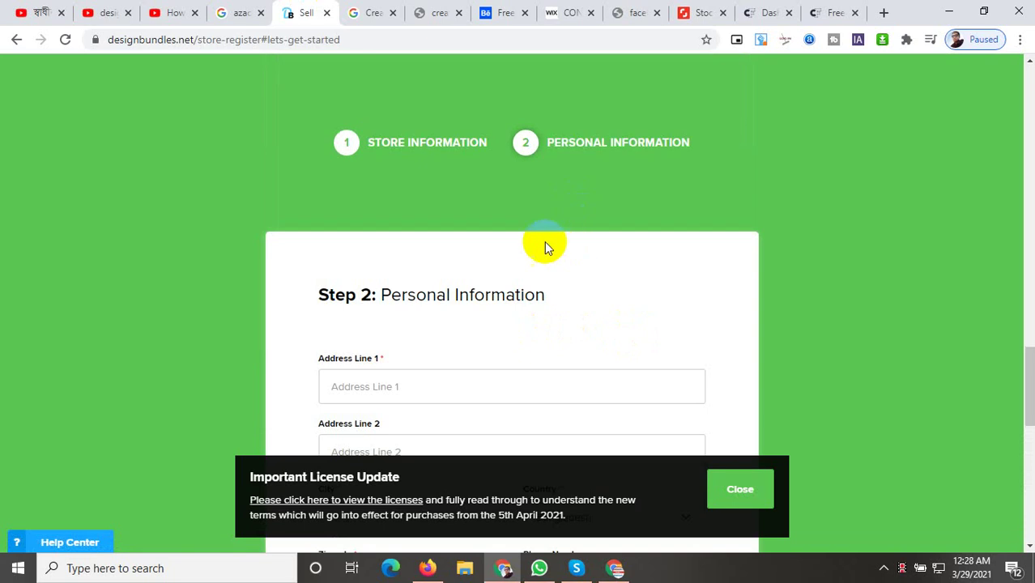
# Autofill the Step 2 address details, accept the designer terms, and complete the signup.
pyautogui.scroll(-2, 544, 241)
pyautogui.click(555, 232)
pyautogui.click(428, 274)
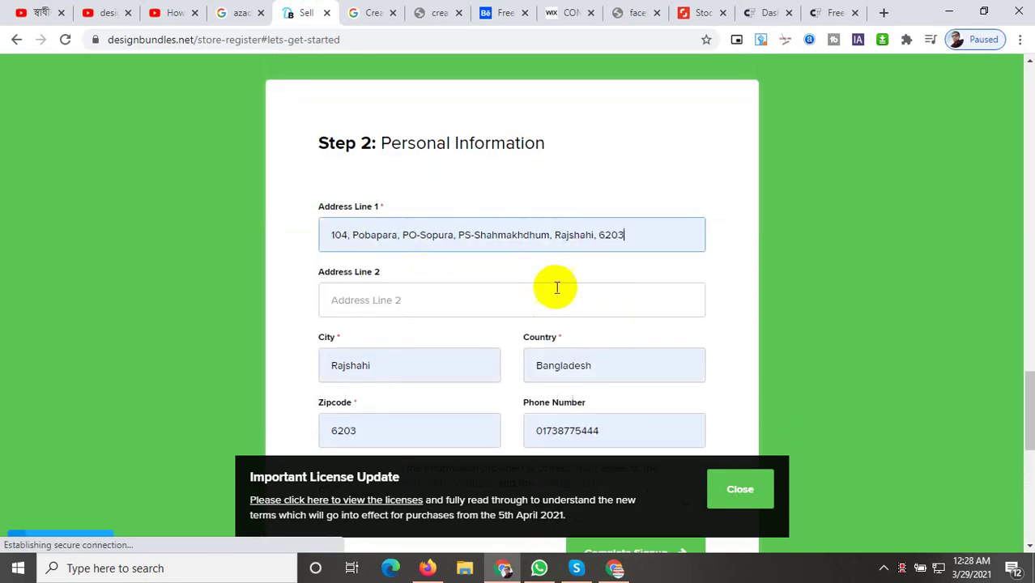
pyautogui.scroll(-2, 556, 287)
pyautogui.click(349, 324)
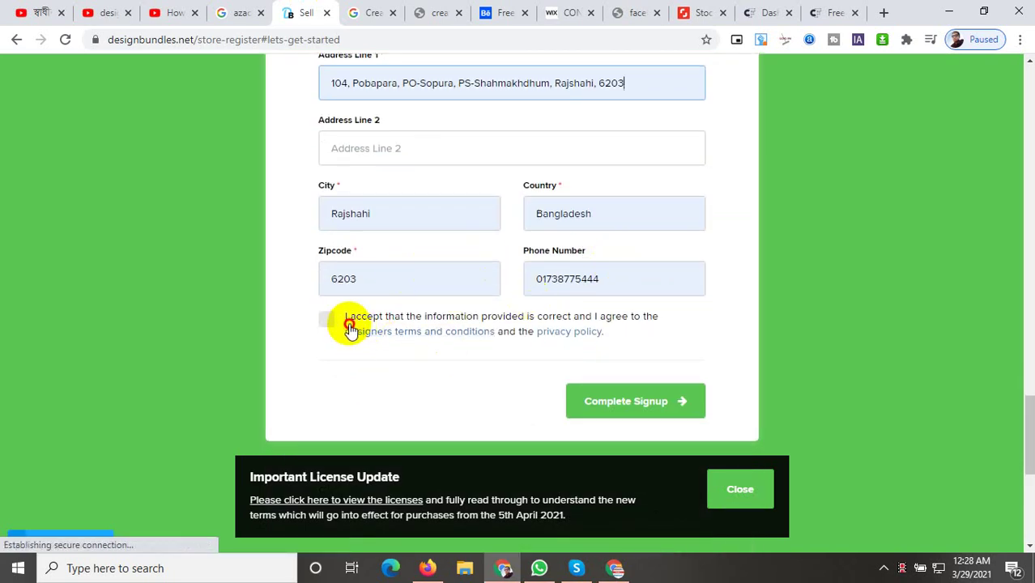
pyautogui.click(349, 324)
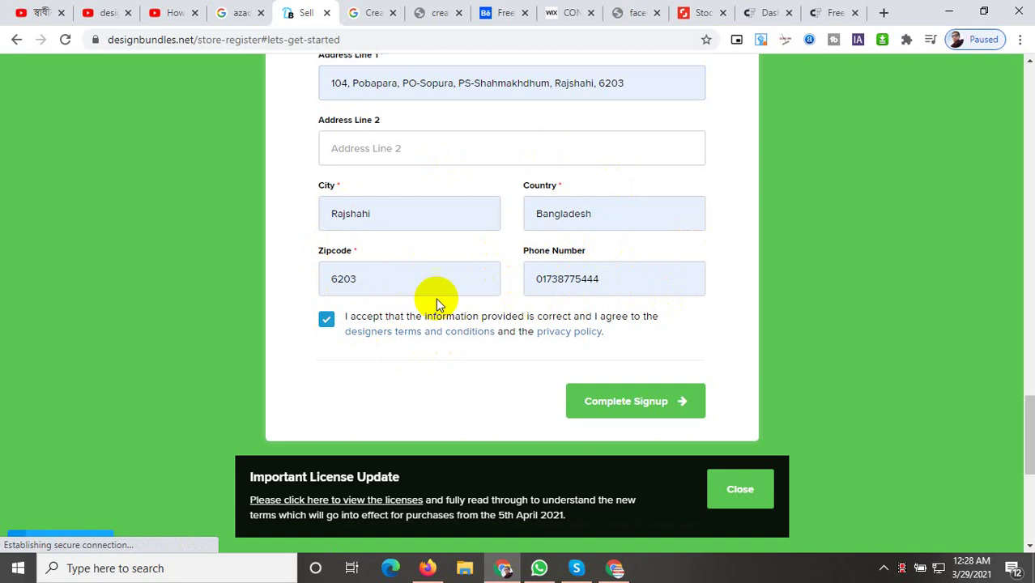
pyautogui.click(646, 410)
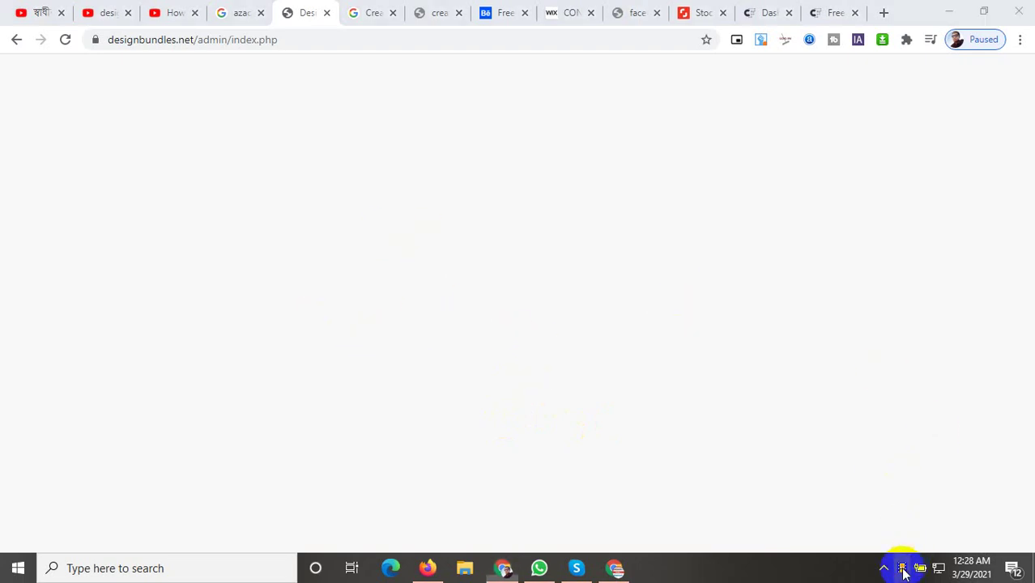
# Scroll through the loaded designer panel dashboard until the Hello Designer prompt appears.
pyautogui.scroll(-3, 324, 349)
pyautogui.scroll(-1, 120, 404)
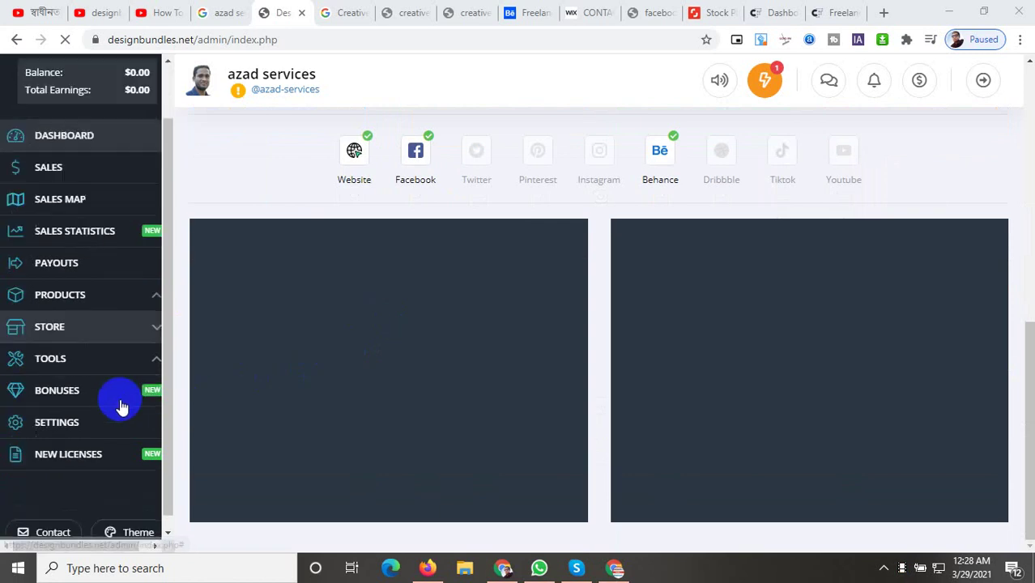
pyautogui.scroll(-1, 133, 454)
pyautogui.scroll(2, 118, 445)
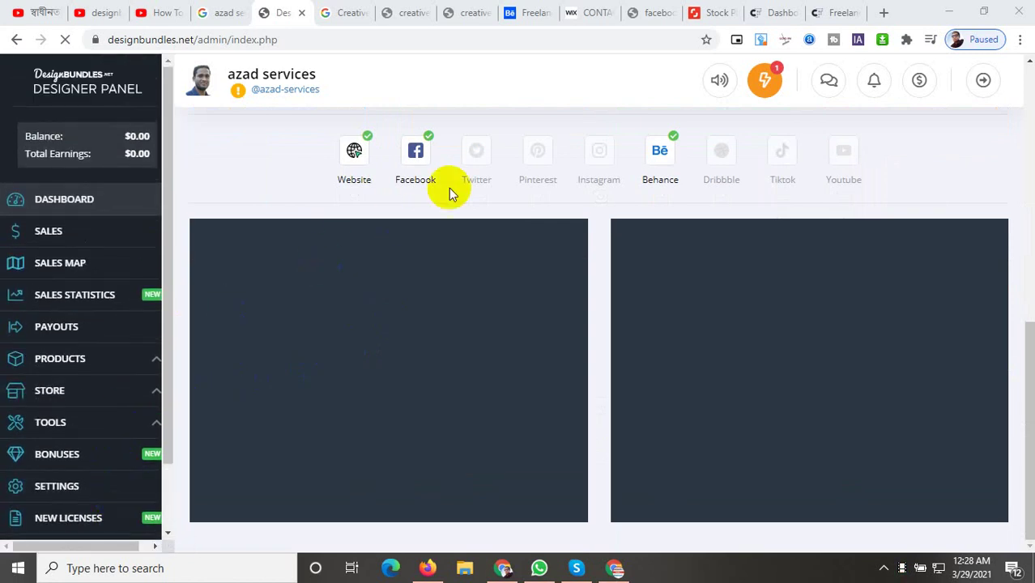
pyautogui.scroll(2, 437, 243)
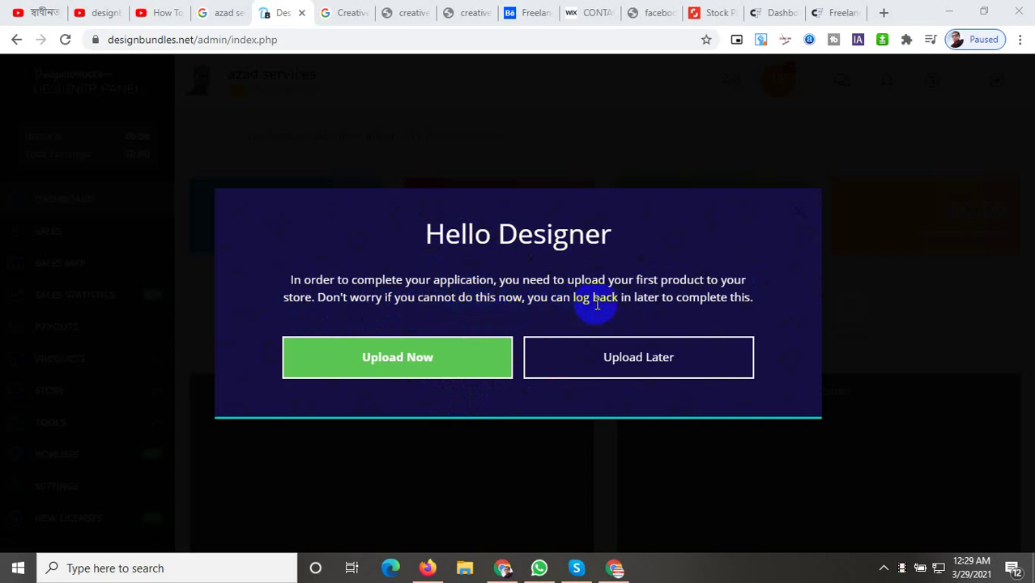
# Choose Upload Now and look over the Create Product form for a Design Product.
pyautogui.click(442, 369)
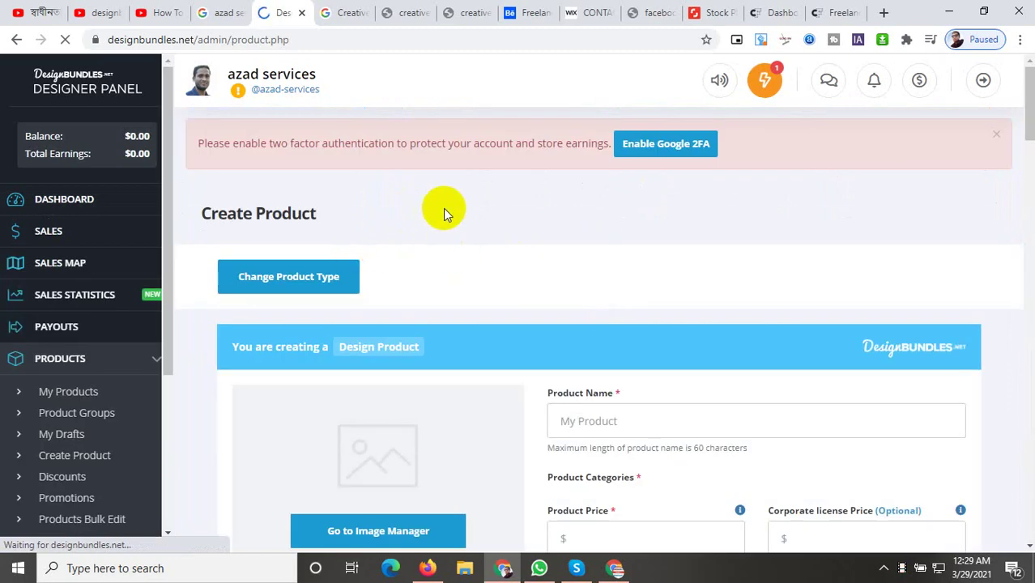
pyautogui.scroll(-3, 680, 300)
pyautogui.scroll(-2, 480, 283)
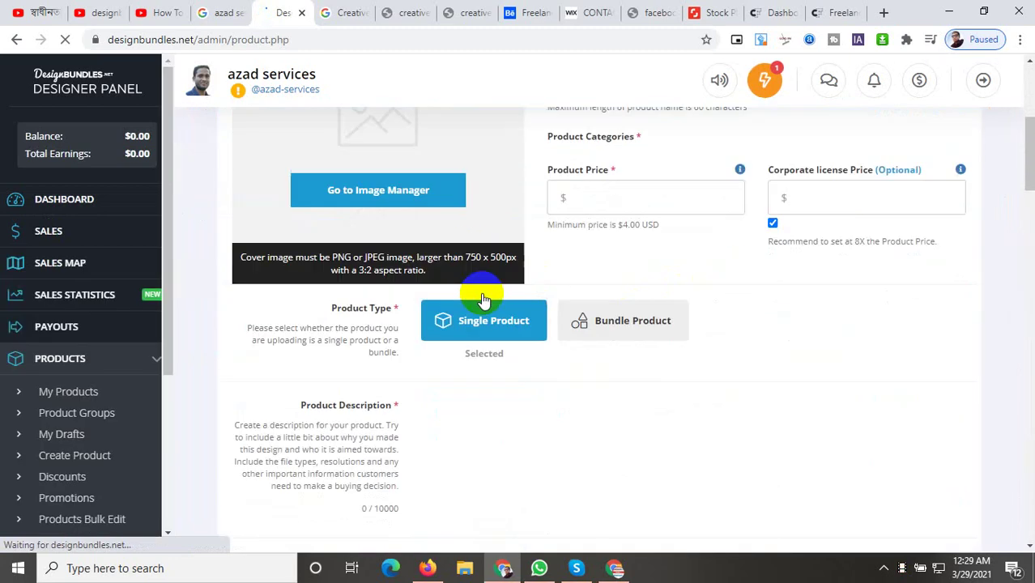
pyautogui.scroll(-3, 461, 324)
pyautogui.scroll(-2, 446, 354)
pyautogui.scroll(-3, 459, 352)
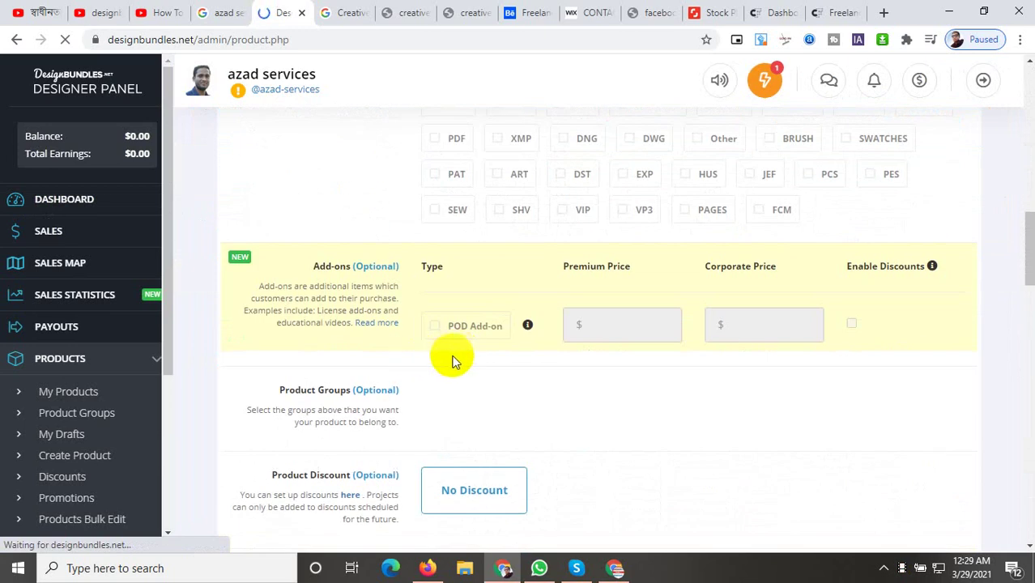
pyautogui.scroll(3, 445, 348)
pyautogui.scroll(3, 387, 272)
pyautogui.scroll(2, 392, 275)
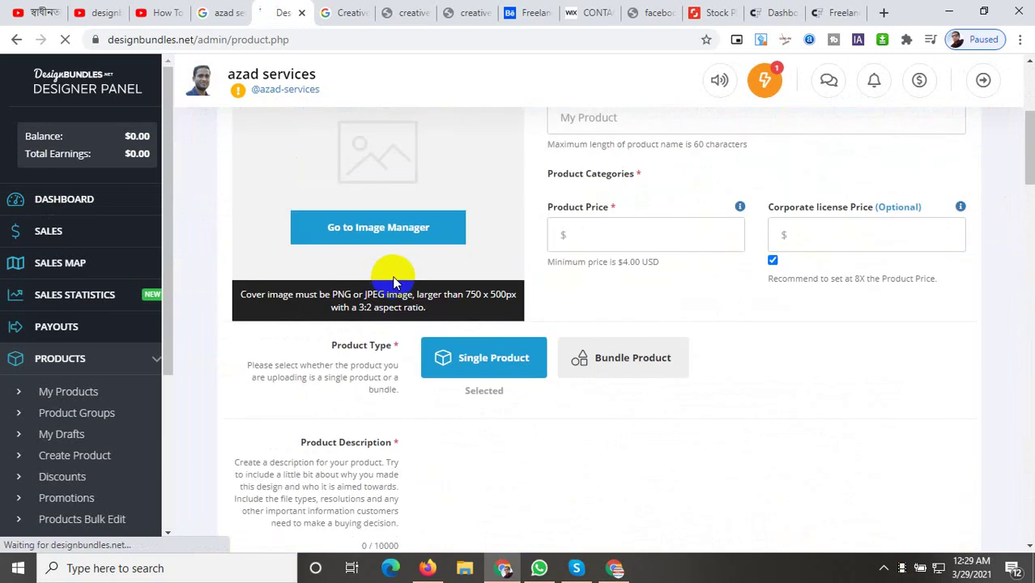
pyautogui.scroll(2, 400, 259)
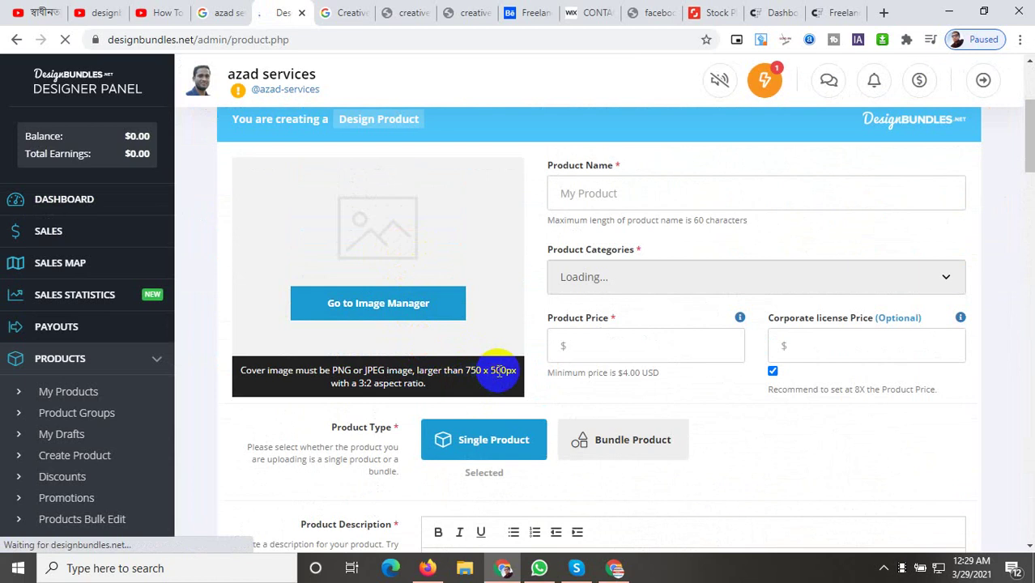
# Select the Product Name field and review the rest of the empty form.
pyautogui.click(587, 195)
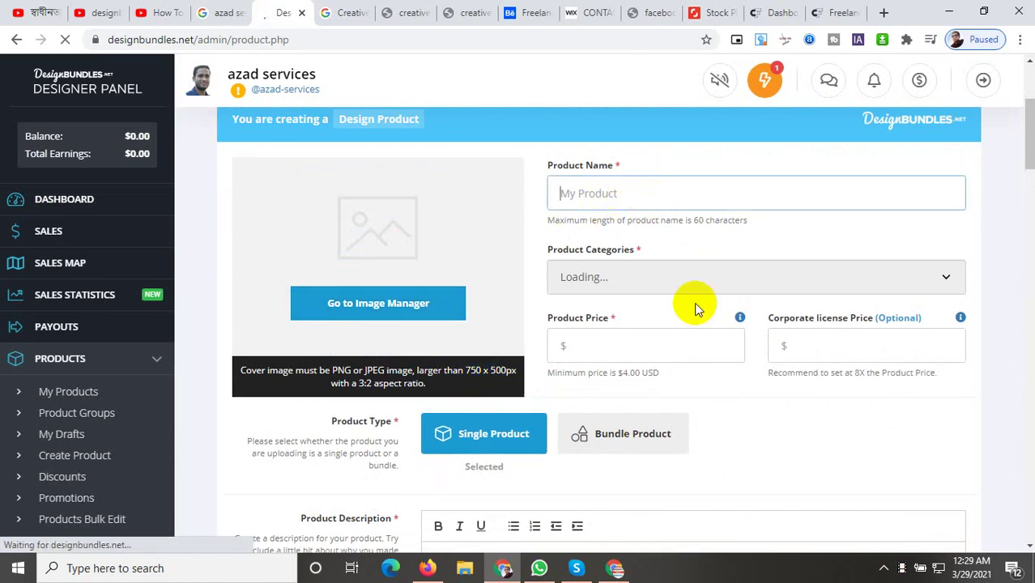
pyautogui.scroll(-5, 567, 376)
pyautogui.scroll(-4, 624, 375)
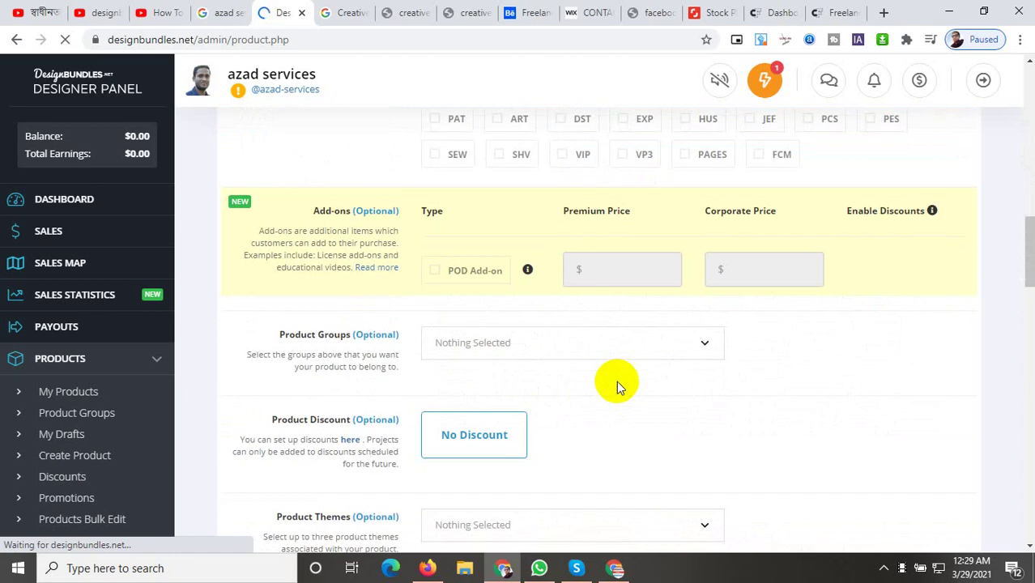
pyautogui.scroll(-2, 619, 380)
pyautogui.scroll(-2, 485, 381)
pyautogui.scroll(-3, 505, 377)
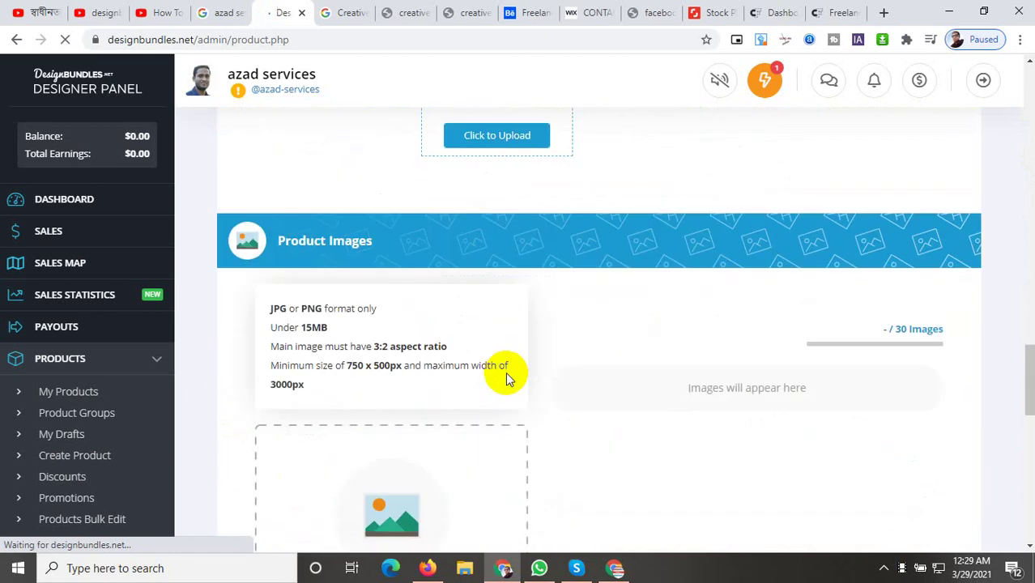
pyautogui.scroll(-4, 505, 377)
pyautogui.scroll(-4, 486, 378)
pyautogui.scroll(-1, 470, 378)
pyautogui.scroll(-2, 468, 374)
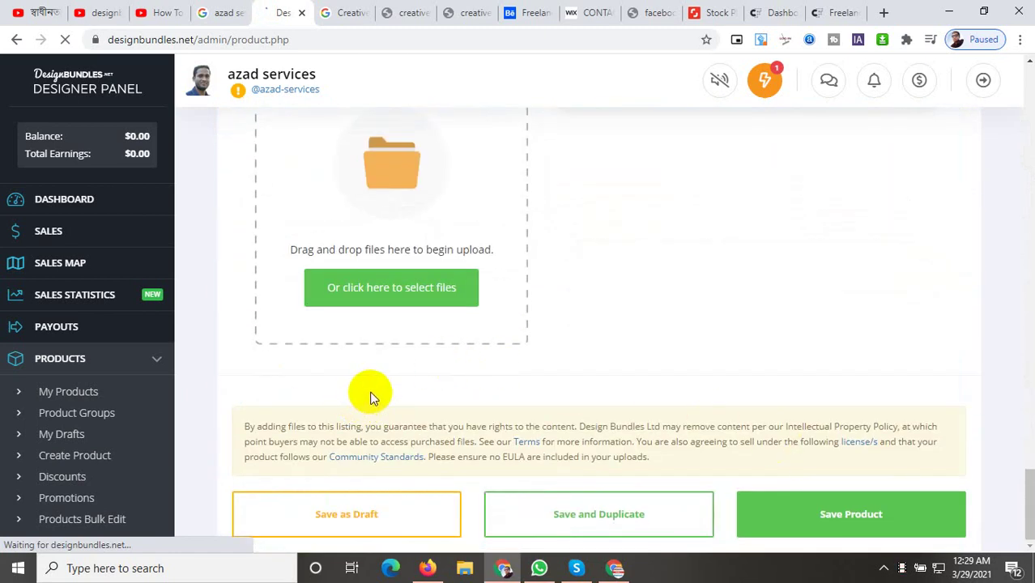
pyautogui.scroll(4, 370, 393)
pyautogui.scroll(4, 375, 394)
pyautogui.scroll(5, 373, 395)
pyautogui.scroll(4, 389, 385)
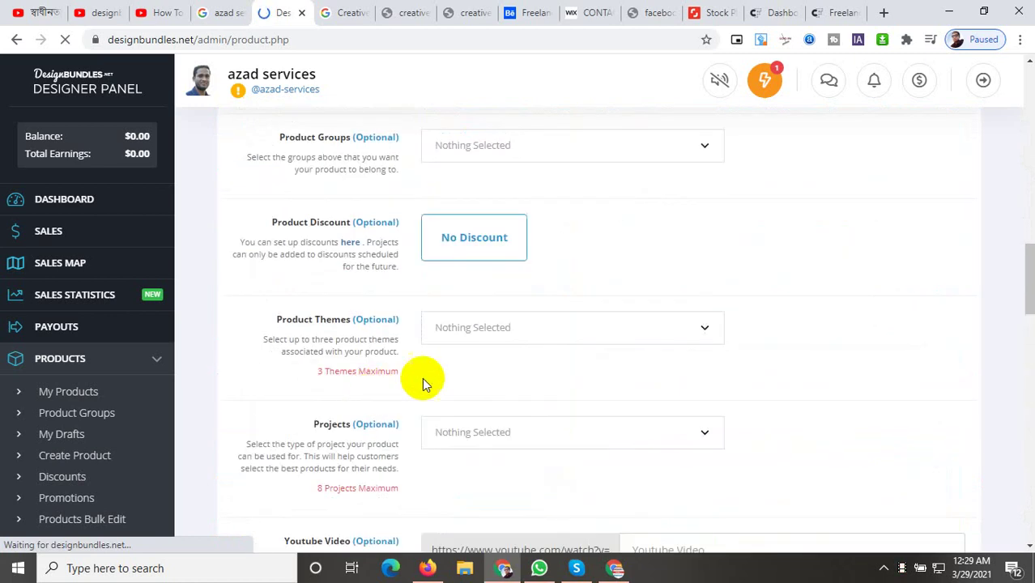
pyautogui.scroll(7, 453, 344)
pyautogui.scroll(8, 559, 283)
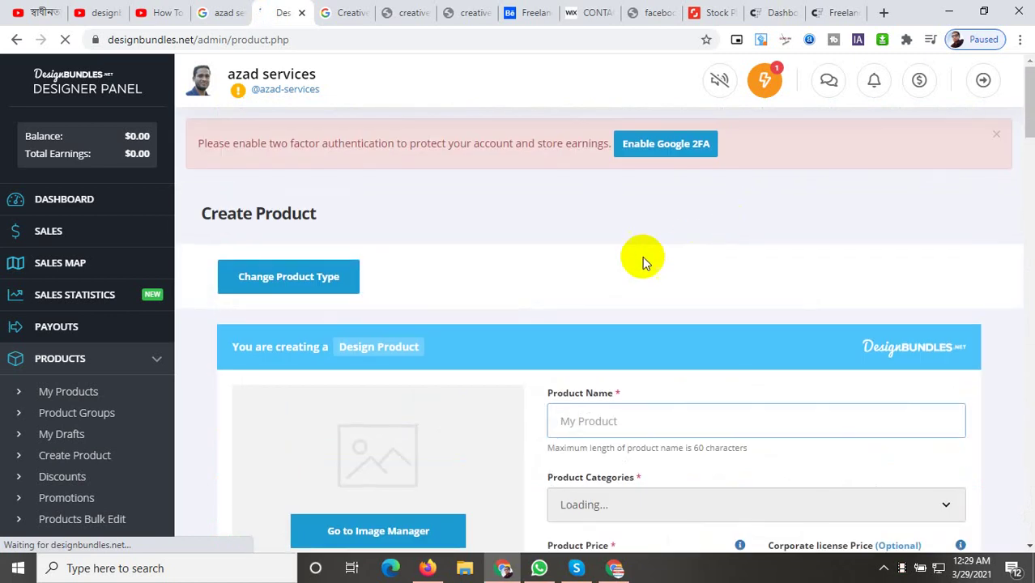
# Open the seller's public store page in a new tab, then return to the Create Product form.
pyautogui.click(267, 77)
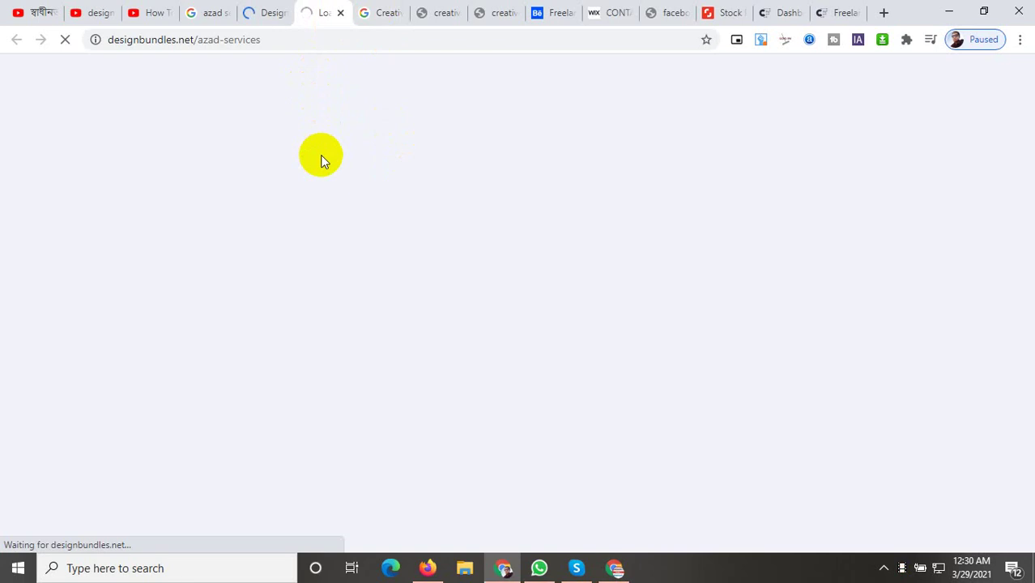
pyautogui.click(267, 12)
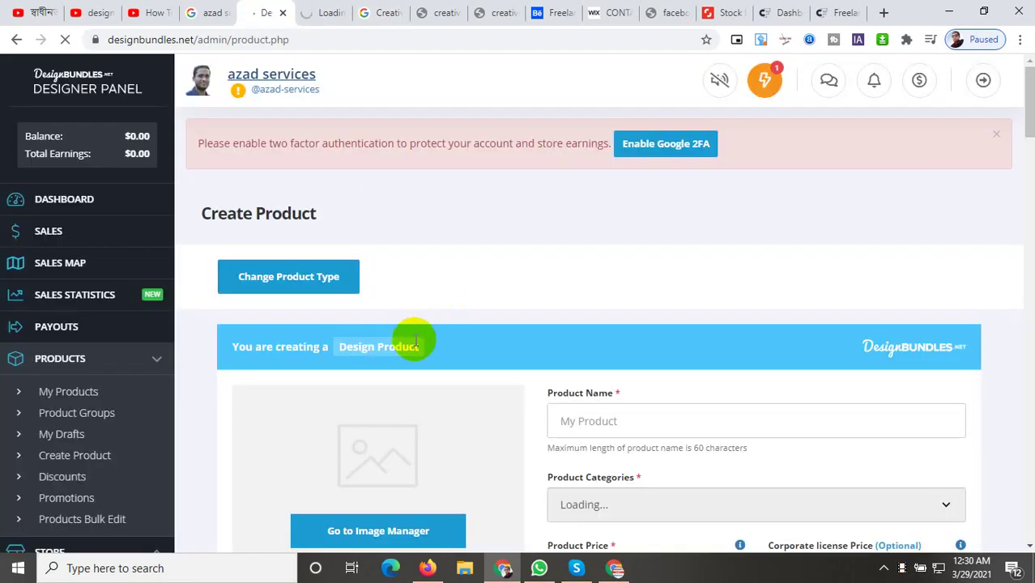
pyautogui.scroll(-3, 567, 340)
pyautogui.scroll(-1, 536, 369)
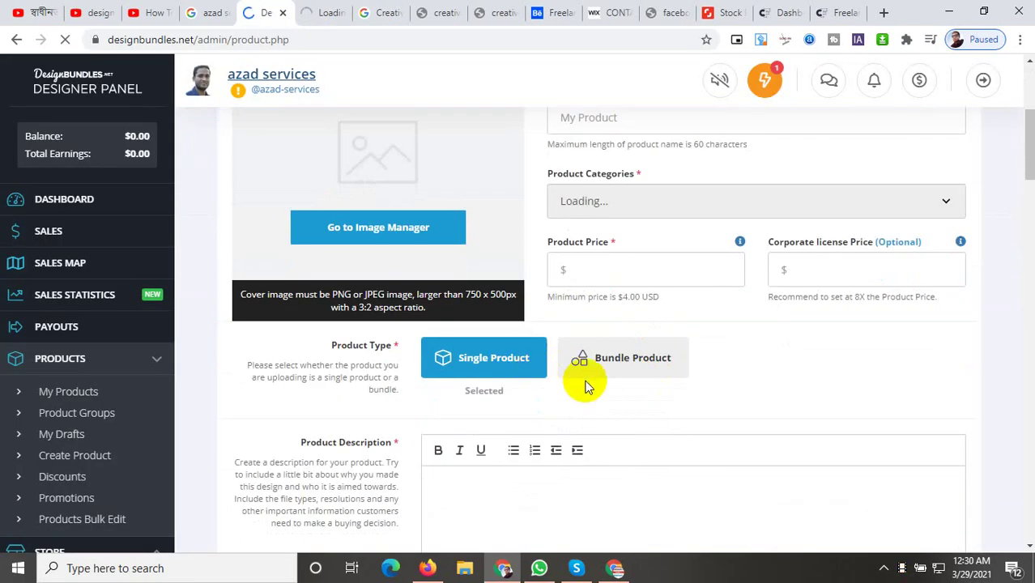
pyautogui.scroll(-5, 587, 393)
pyautogui.scroll(2, 576, 377)
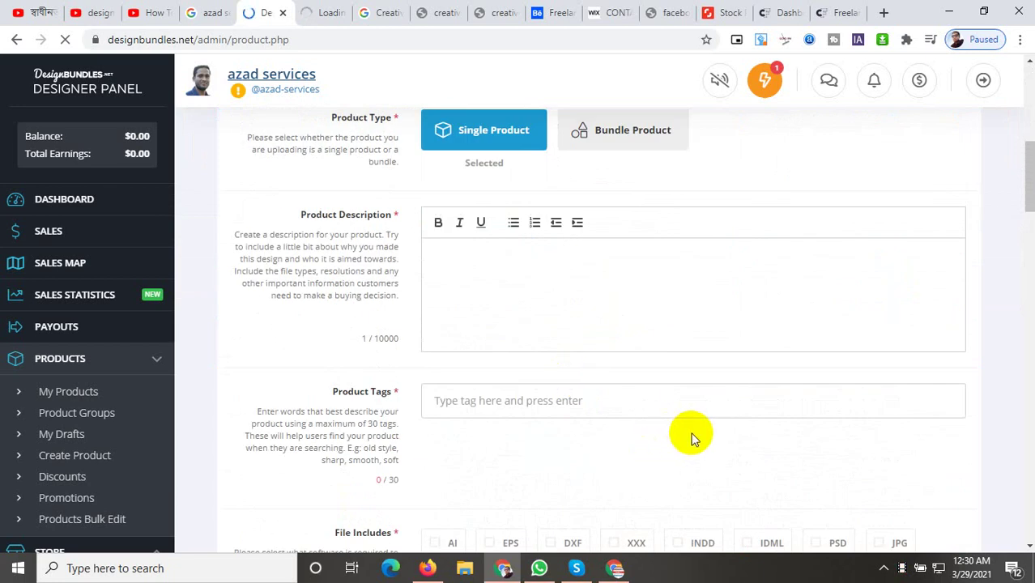
# Scroll to the blank description, tags, product image and product file upload areas, then reveal the hidden background apps.
pyautogui.scroll(-5, 429, 401)
pyautogui.scroll(-3, 517, 416)
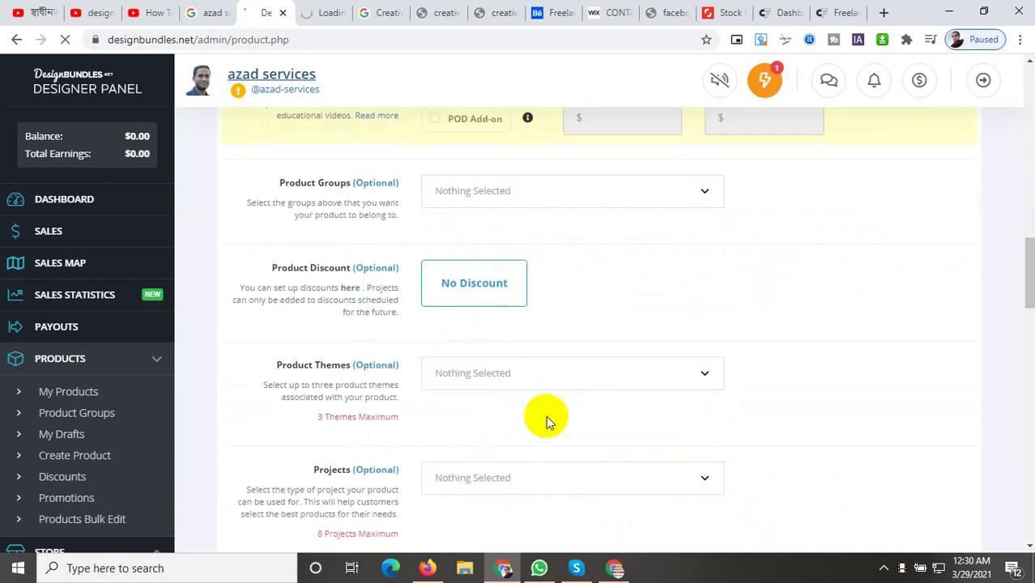
pyautogui.scroll(-4, 546, 415)
pyautogui.scroll(-3, 548, 420)
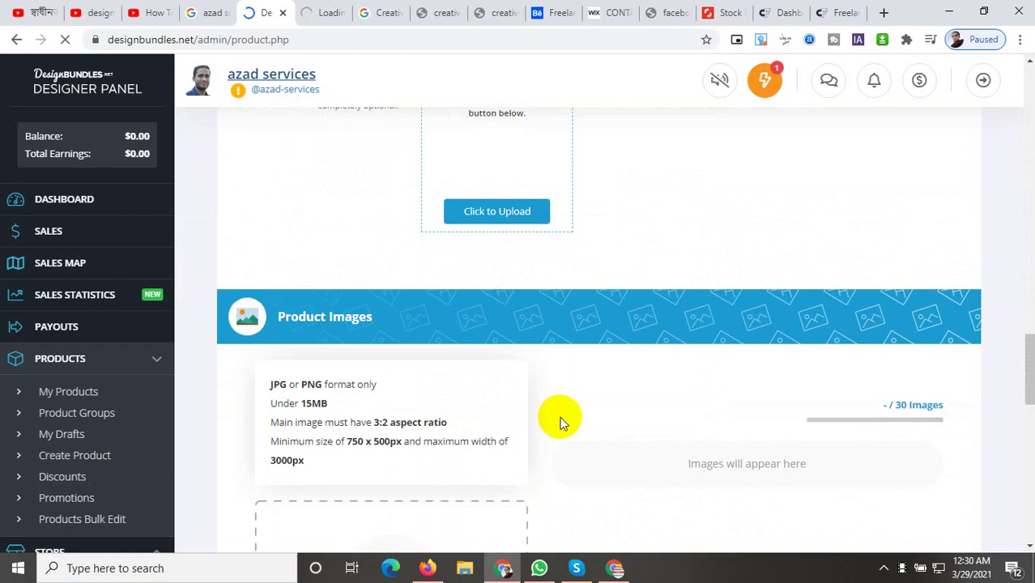
pyautogui.scroll(-2, 558, 417)
pyautogui.scroll(-2, 567, 417)
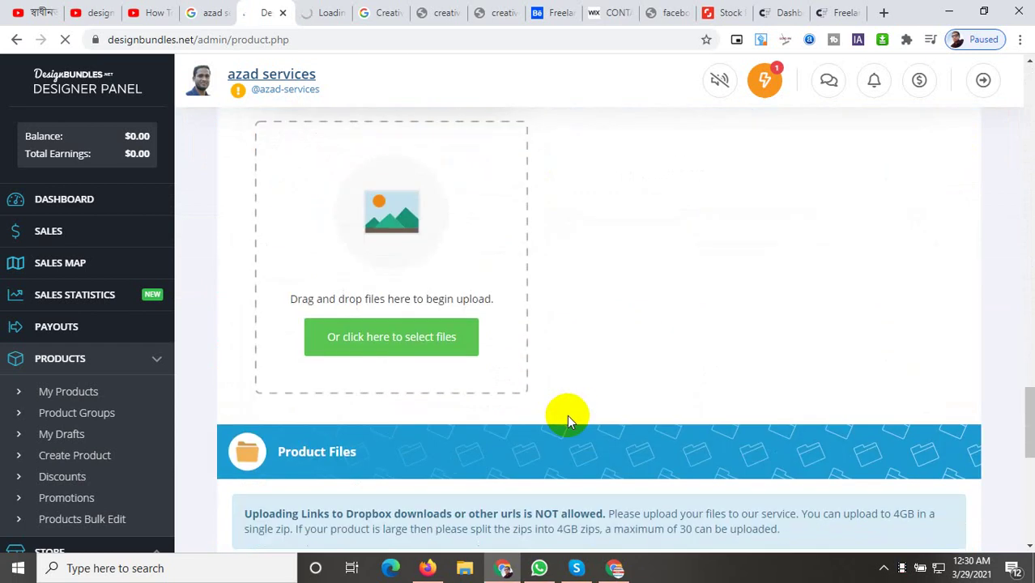
pyautogui.scroll(-4, 599, 420)
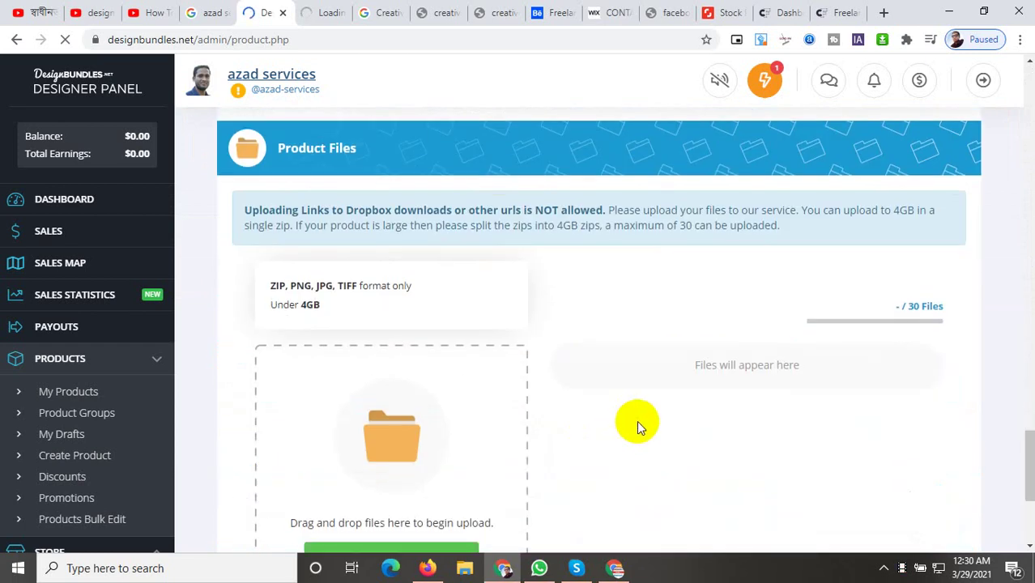
pyautogui.scroll(-3, 636, 420)
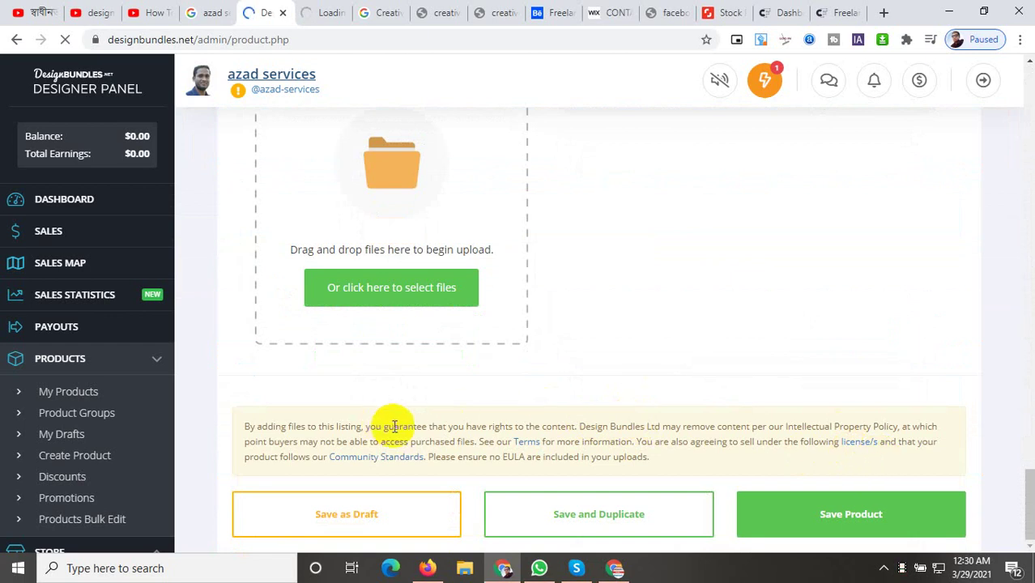
pyautogui.click(885, 568)
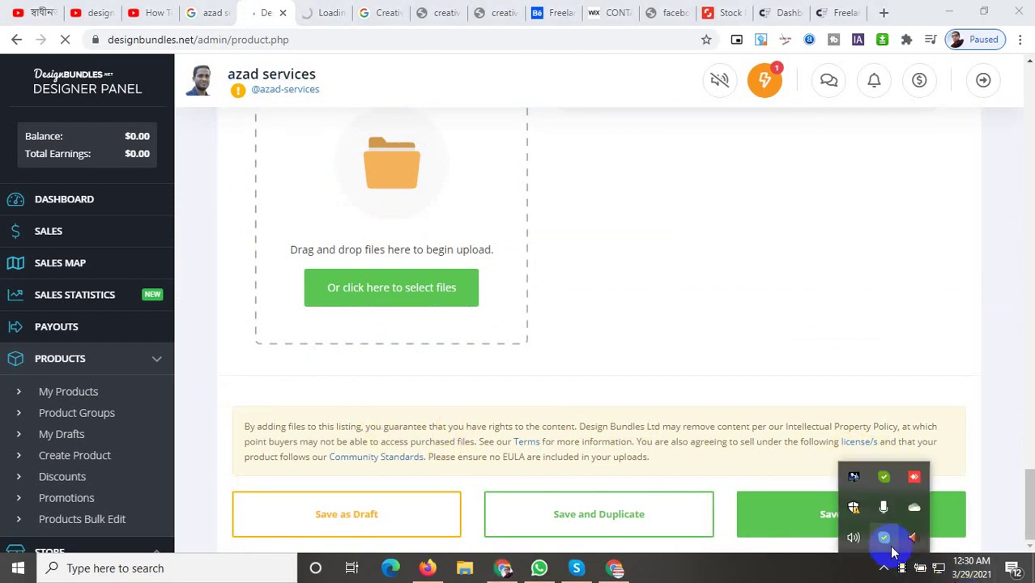